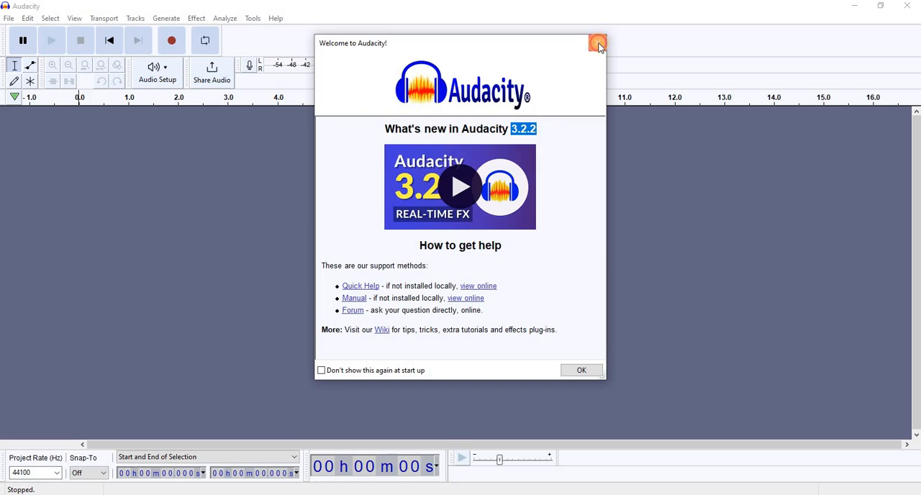
- Dismiss the welcome window, highlight the audacityteam.org address in the browser, and return to Audacity
{"action": "left_click", "coordinate": [597, 43]}
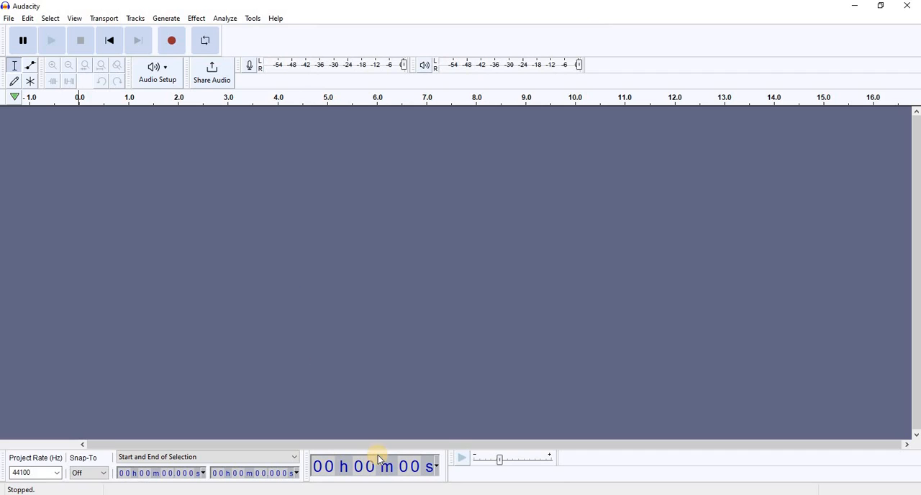
{"action": "left_click", "coordinate": [402, 494]}
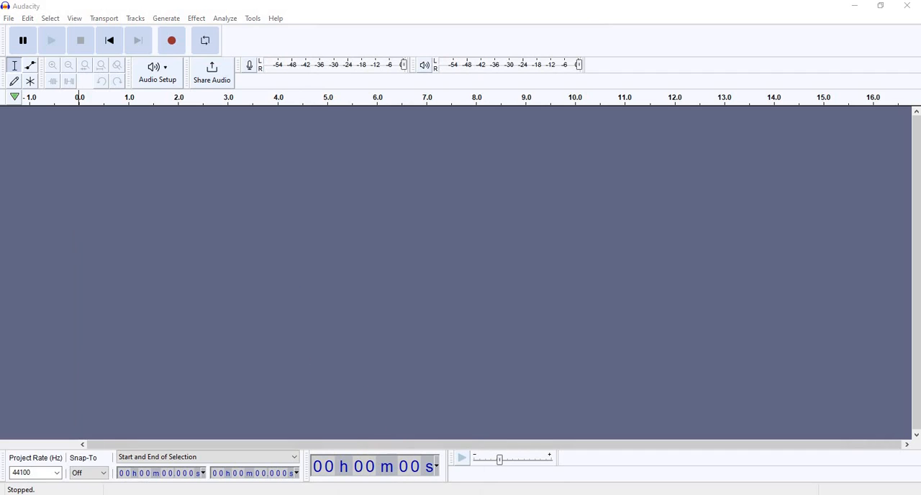
{"action": "left_click_drag", "start_coordinate": [191, 29], "coordinate": [79, 29]}
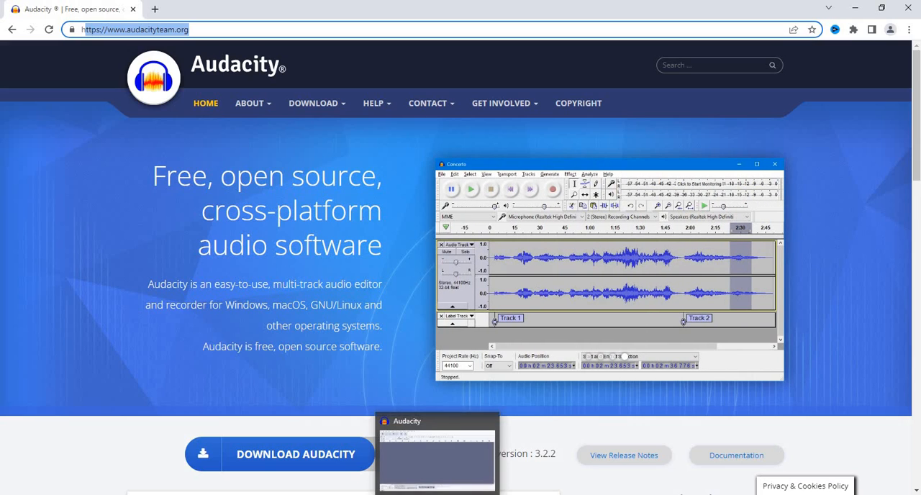
{"action": "left_click", "coordinate": [437, 494]}
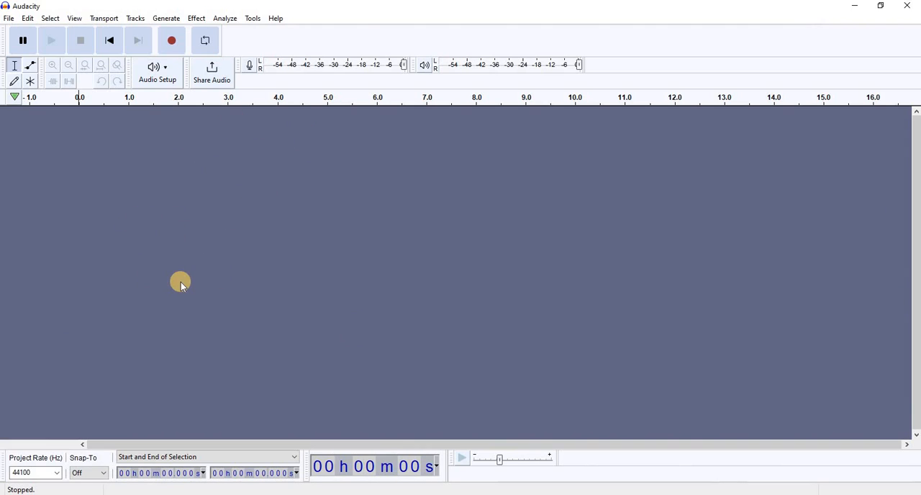
- Save the empty project to the Desktop under the name "audacity project"
{"action": "left_click", "coordinate": [9, 18]}
{"action": "left_click", "coordinate": [173, 168]}
{"action": "left_click", "coordinate": [8, 18]}
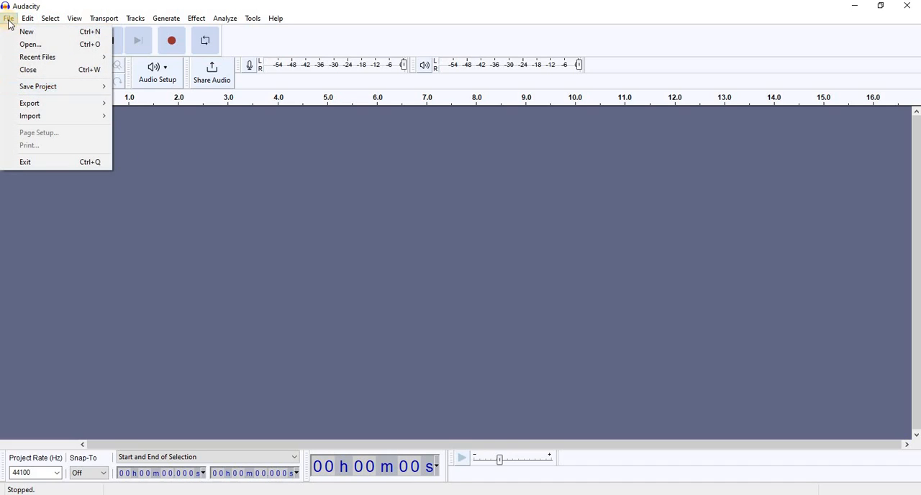
{"action": "mouse_move", "coordinate": [79, 87]}
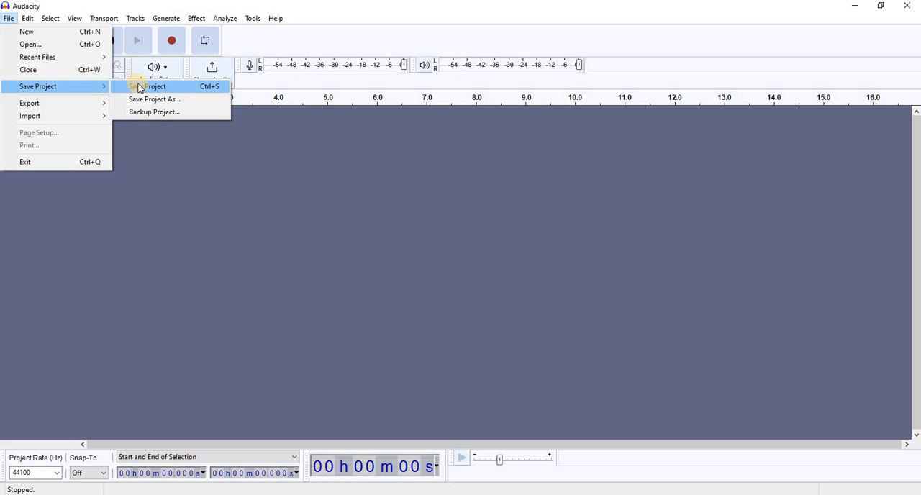
{"action": "left_click", "coordinate": [136, 87]}
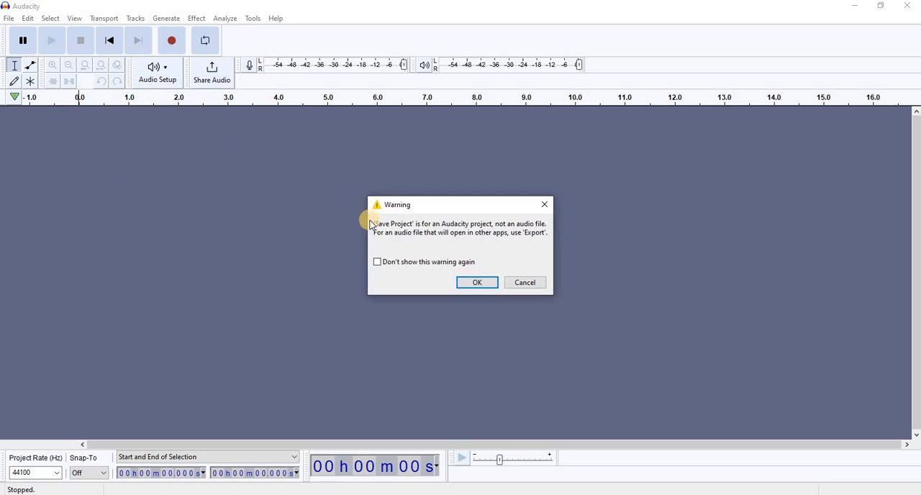
{"action": "left_click", "coordinate": [470, 282]}
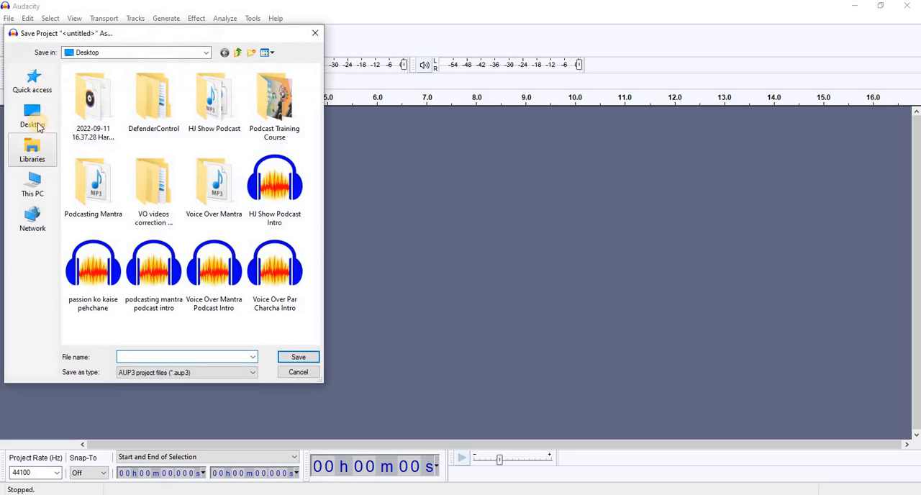
{"action": "left_click", "coordinate": [32, 115]}
{"action": "left_click", "coordinate": [153, 354]}
{"action": "type", "text": "audacity project"}
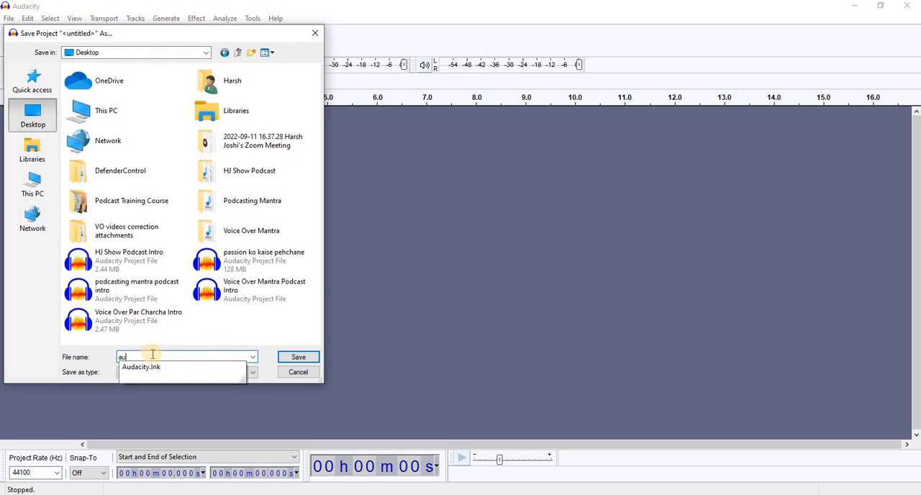
{"action": "left_click", "coordinate": [298, 358]}
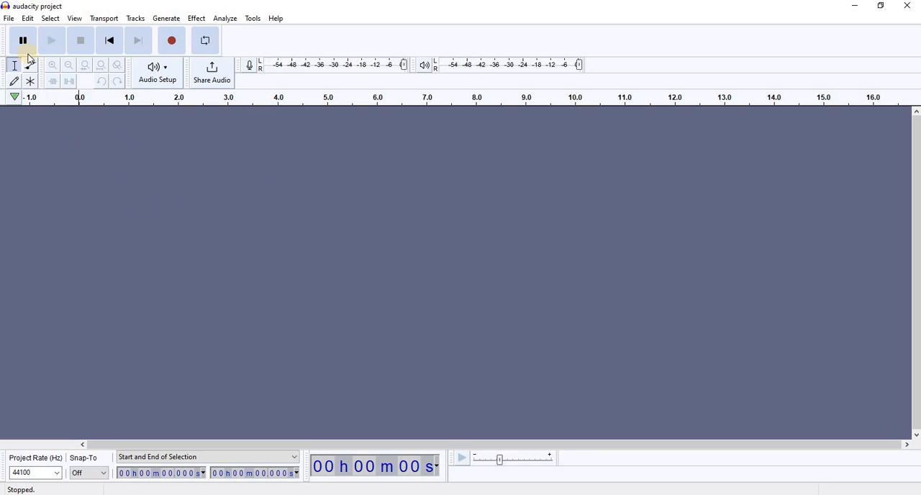
{"action": "left_click", "coordinate": [9, 20]}
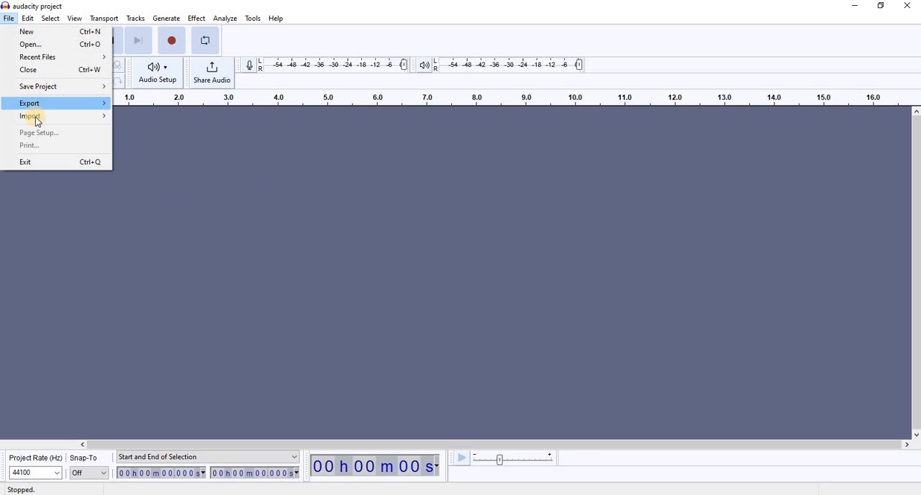
{"action": "mouse_move", "coordinate": [35, 116]}
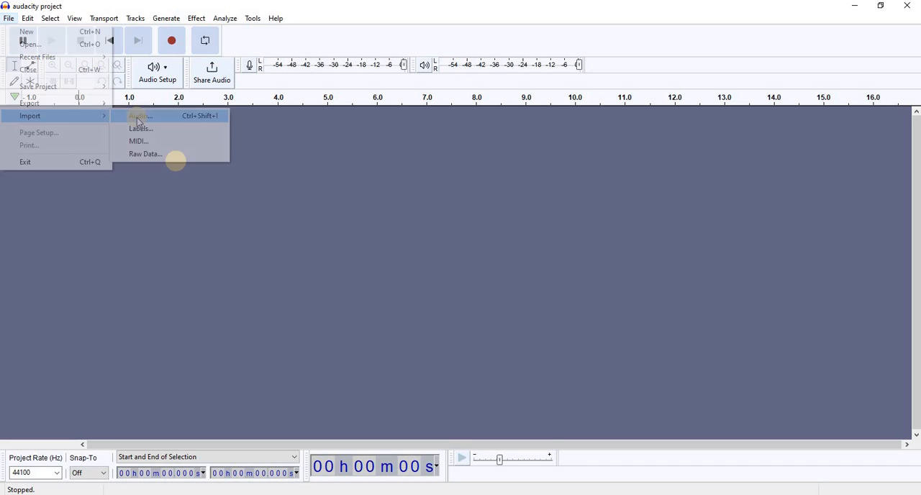
{"action": "left_click", "coordinate": [176, 161]}
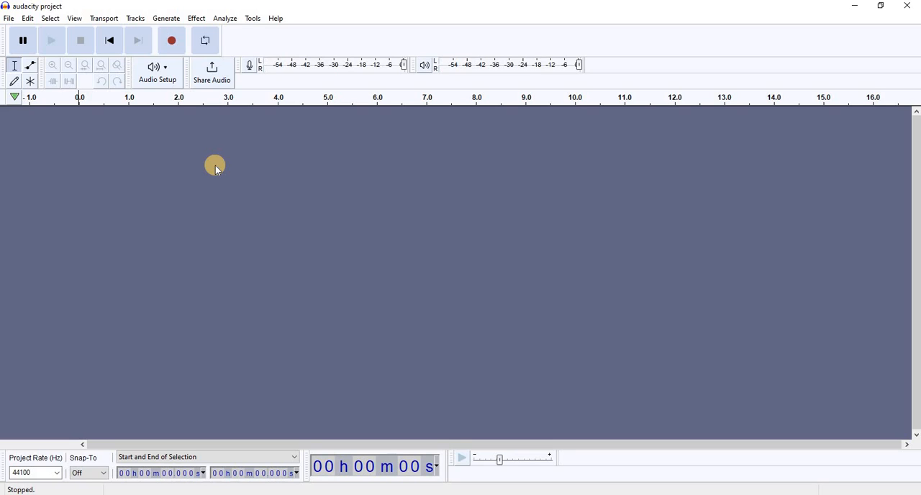
- Review the audio host, playback device, recording device and channel options, and accept the device settings as they are
{"action": "left_click", "coordinate": [166, 77]}
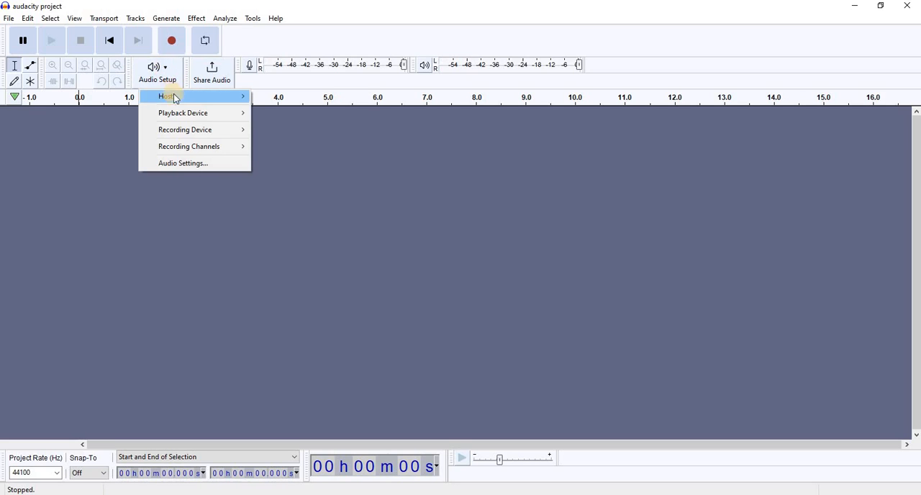
{"action": "mouse_move", "coordinate": [224, 104]}
{"action": "mouse_move", "coordinate": [243, 119]}
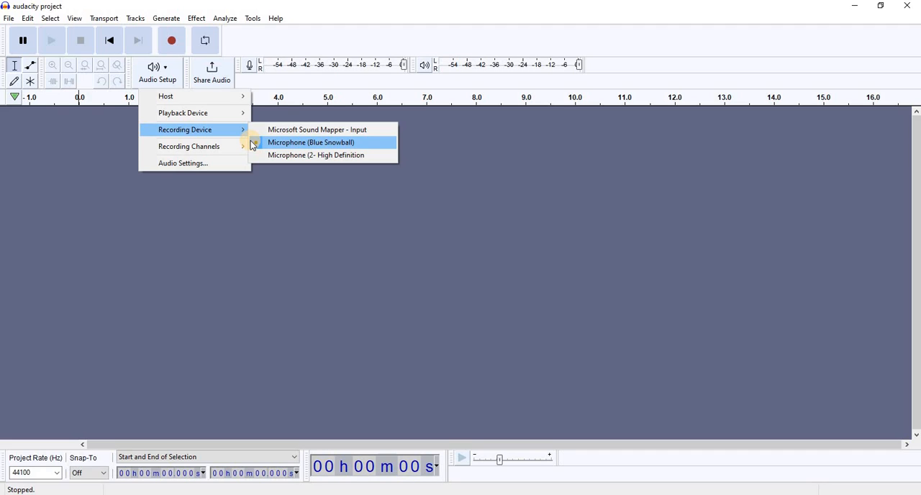
{"action": "mouse_move", "coordinate": [220, 147]}
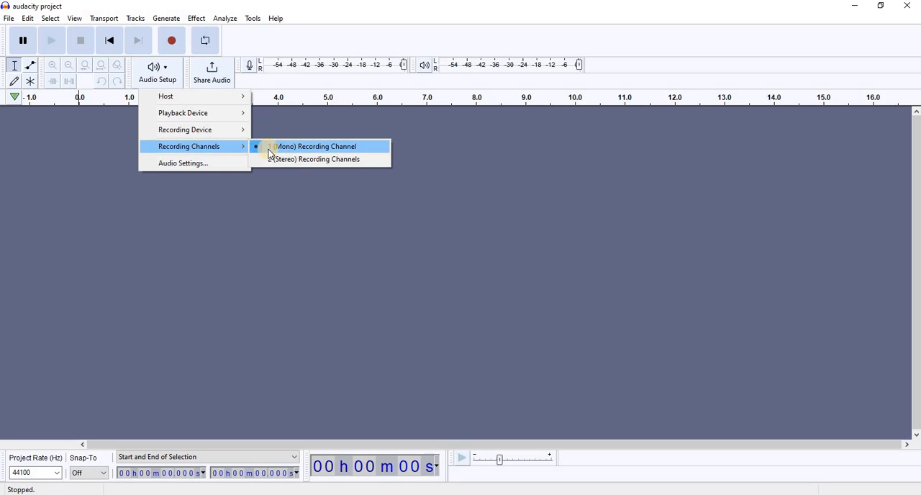
{"action": "left_click", "coordinate": [173, 164]}
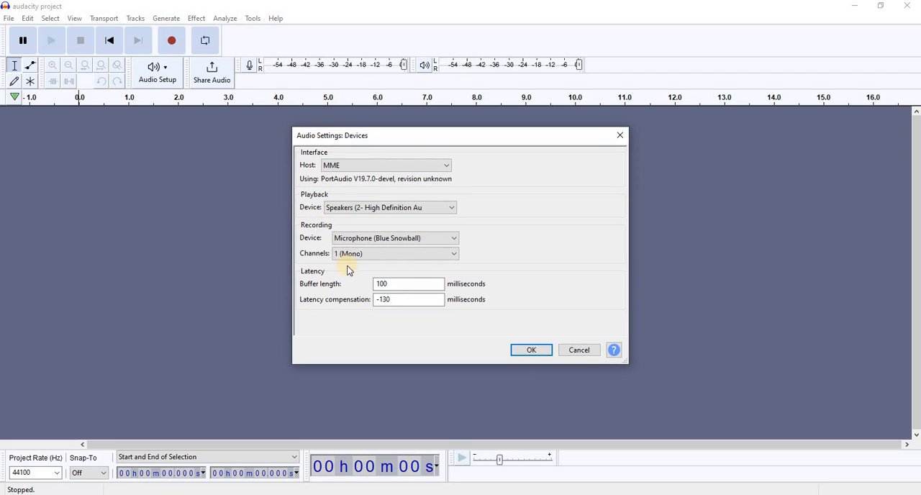
{"action": "left_click", "coordinate": [538, 350]}
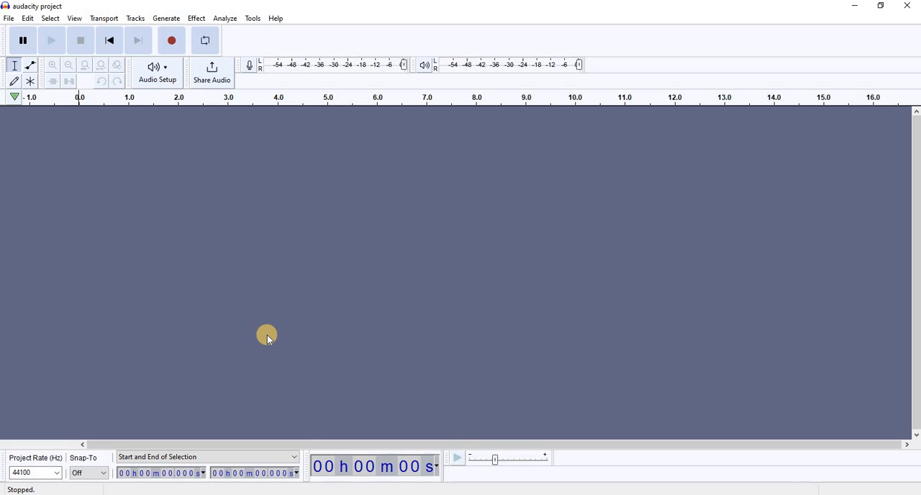
- Record about 18 seconds of speech from the microphone onto a new mono track
{"action": "left_click", "coordinate": [172, 41]}
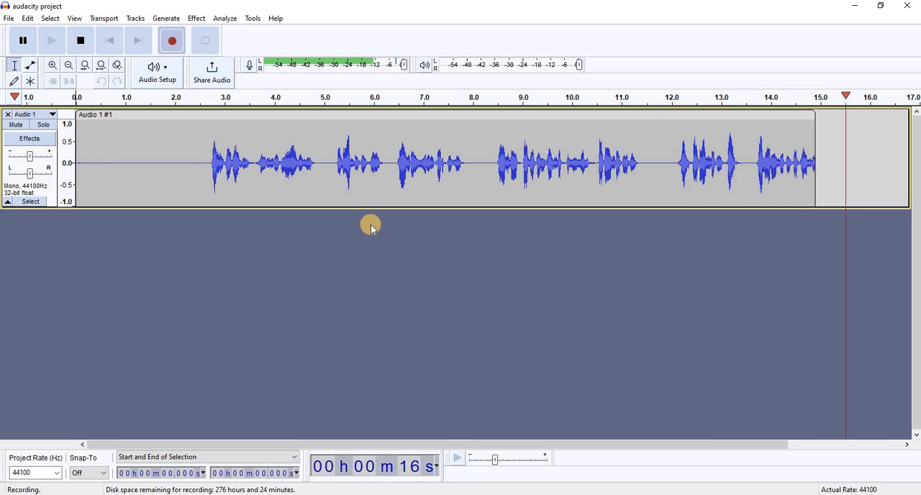
{"action": "left_click", "coordinate": [81, 41]}
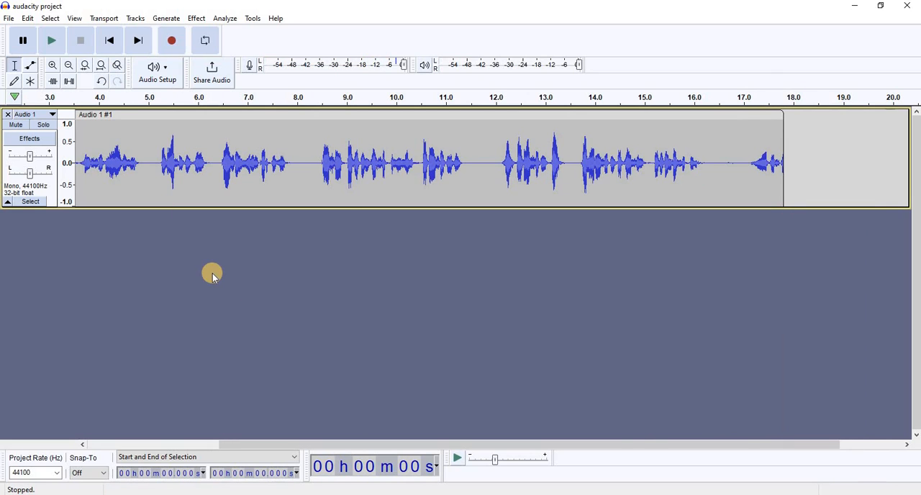
- Play back the recording from about 0.9 seconds and again from about 0.4 seconds, pausing each time
{"action": "left_click_drag", "start_coordinate": [543, 447], "coordinate": [391, 422]}
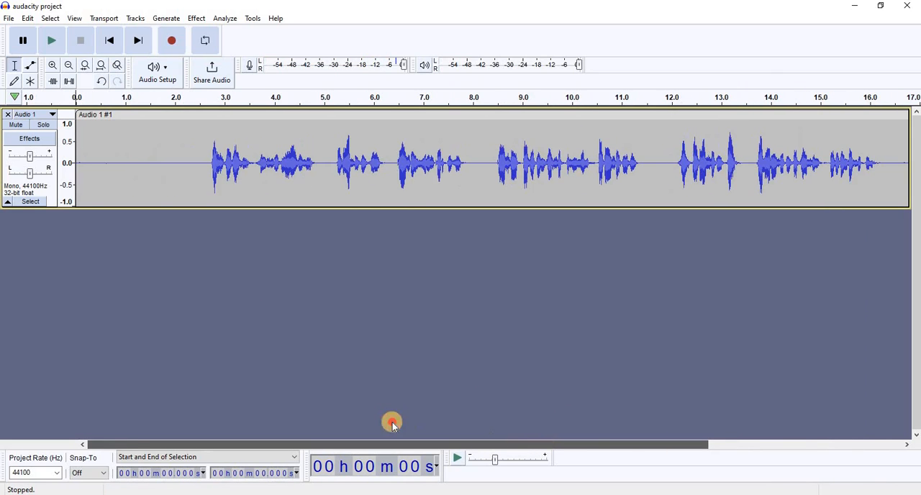
{"action": "left_click", "coordinate": [122, 164]}
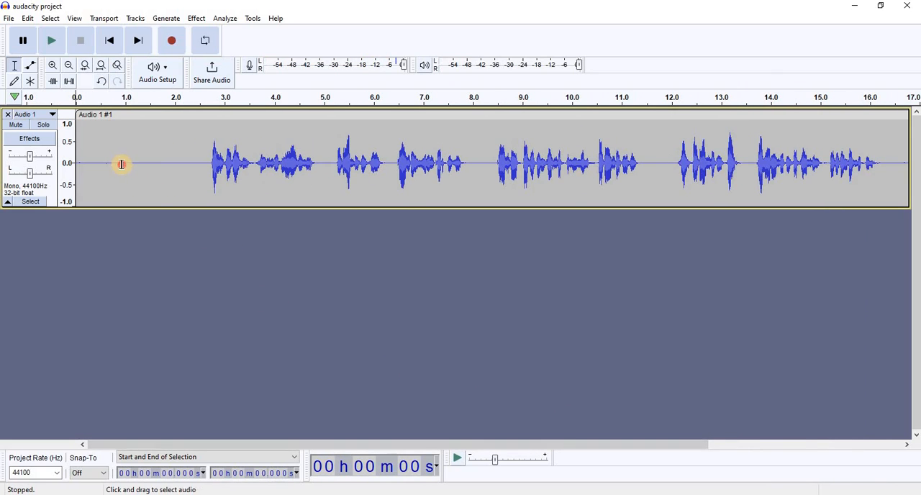
{"action": "left_click", "coordinate": [51, 41]}
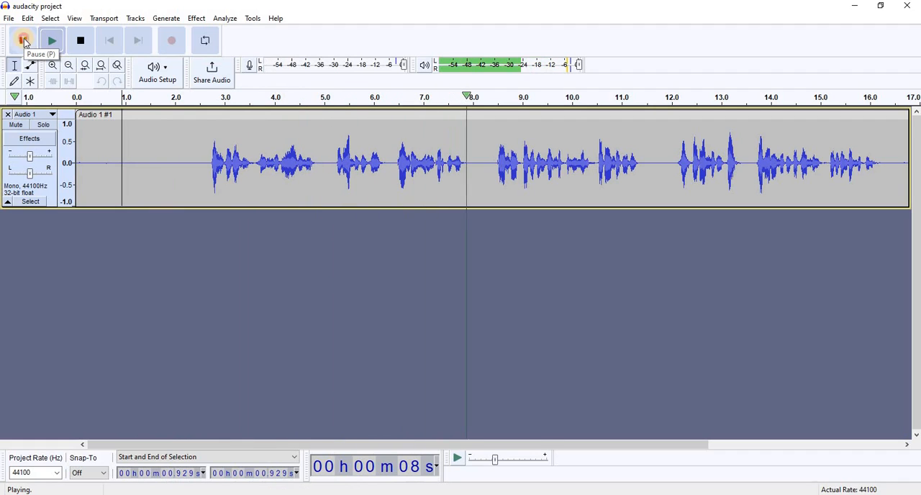
{"action": "left_click", "coordinate": [24, 41]}
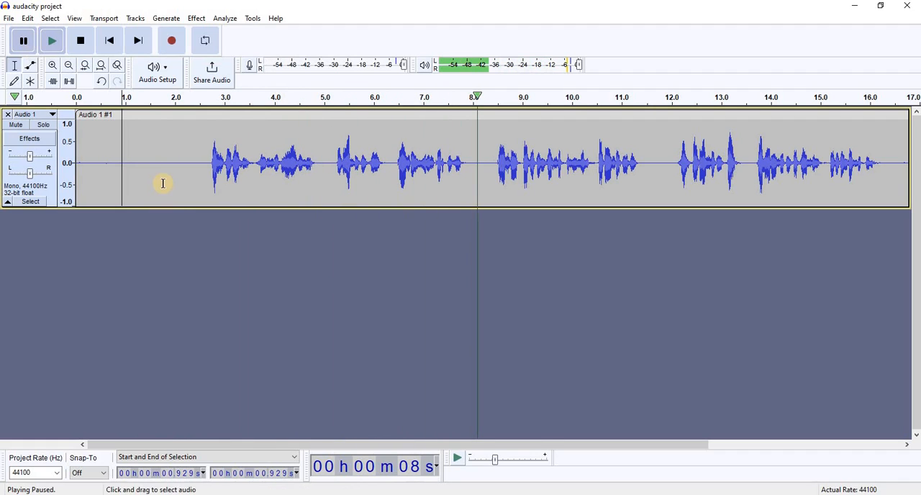
{"action": "left_click", "coordinate": [97, 160]}
{"action": "left_click", "coordinate": [48, 43]}
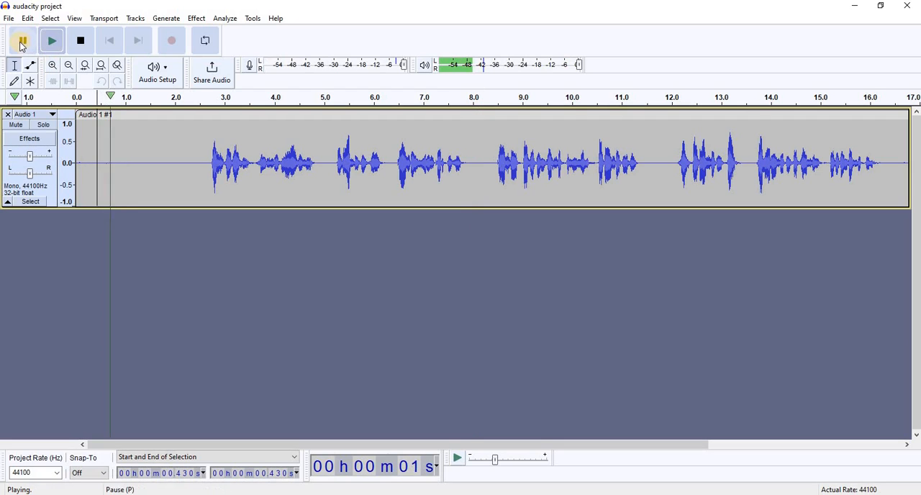
{"action": "key", "text": "p"}
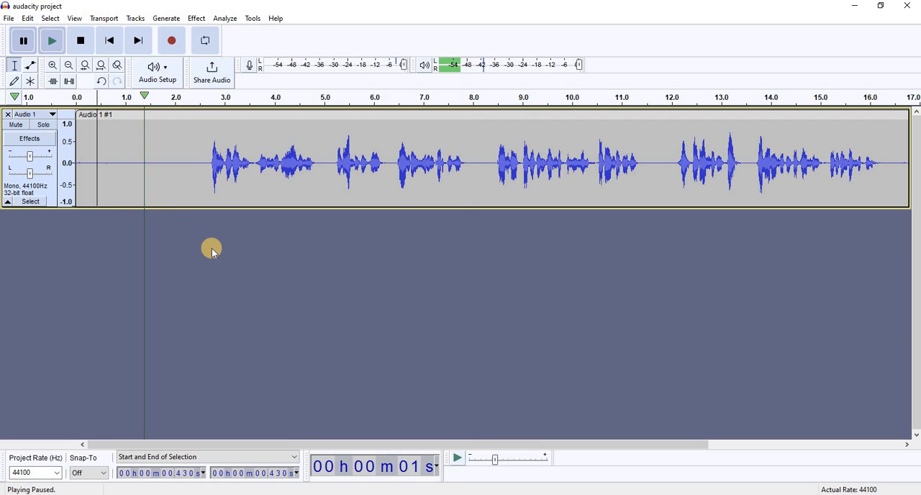
- Normalize the entire recorded clip to a peak amplitude of -1.0 dB with DC offset removal
{"action": "double_click", "coordinate": [202, 188]}
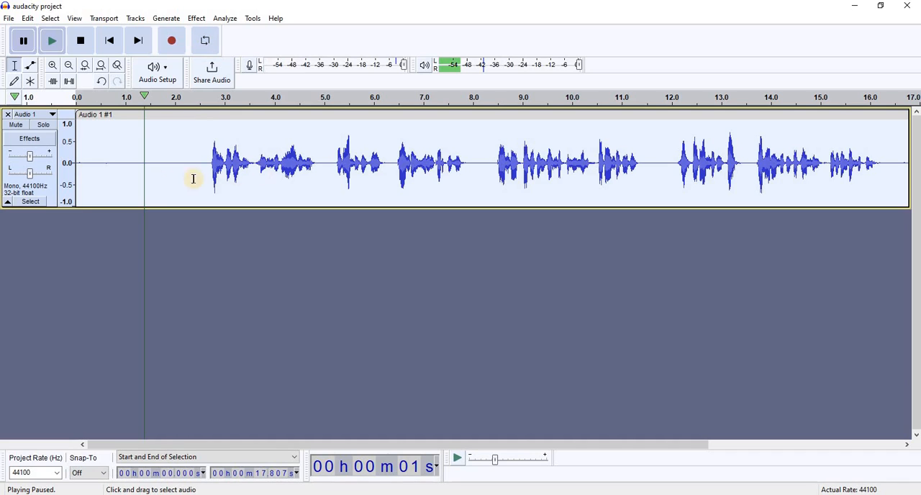
{"action": "left_click", "coordinate": [196, 20]}
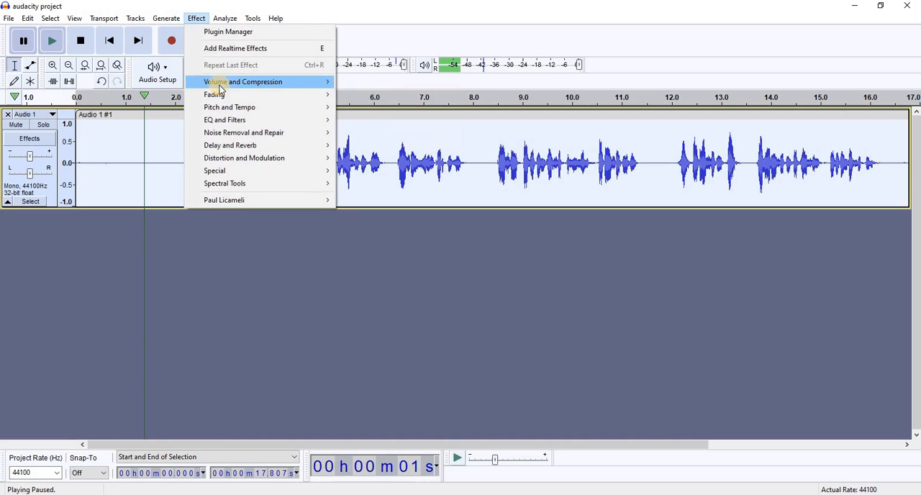
{"action": "mouse_move", "coordinate": [225, 86]}
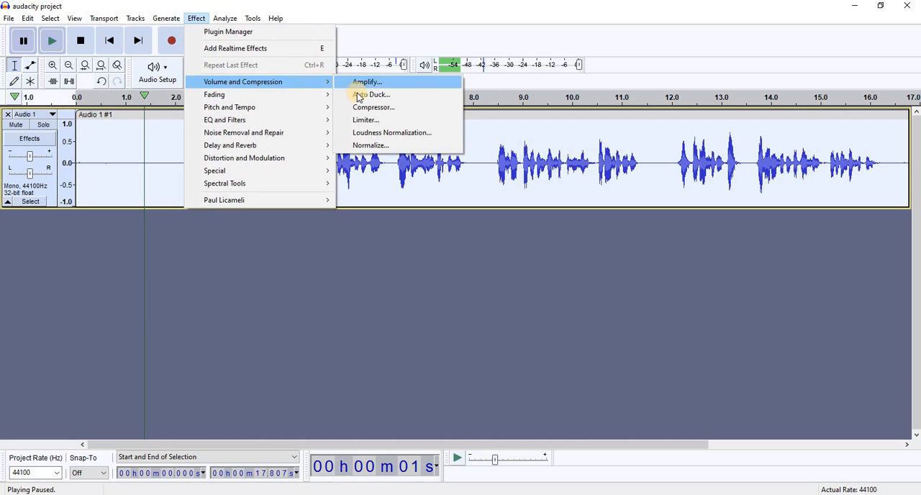
{"action": "left_click", "coordinate": [363, 146]}
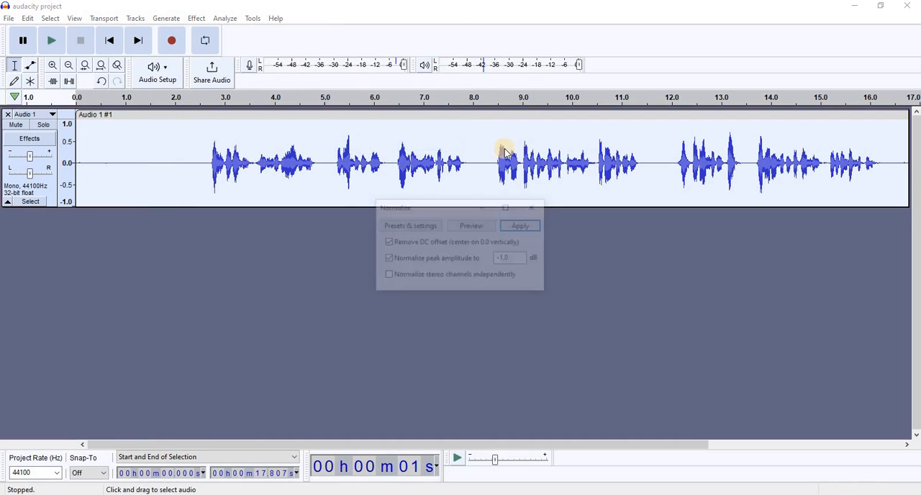
{"action": "left_click", "coordinate": [521, 226]}
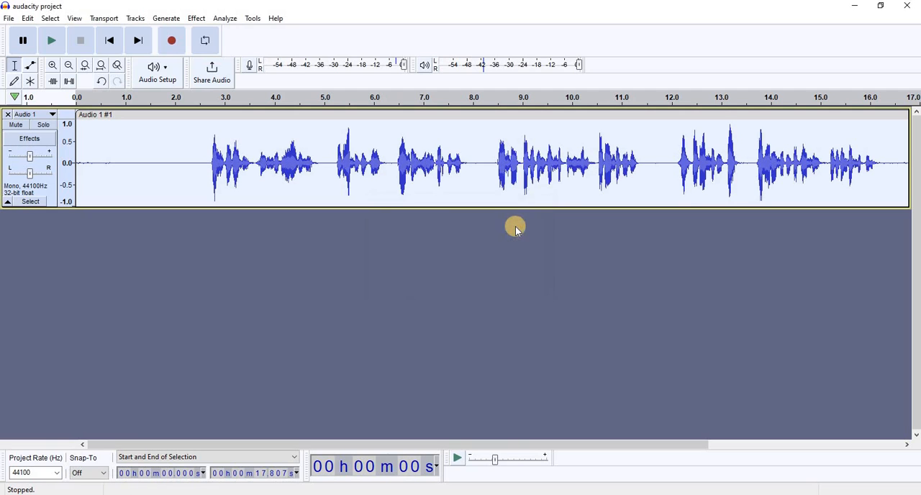
- Apply the Compressor to the selected clip with -12 dB threshold, -40 dB noise floor, 2:1 ratio, 0.20 s attack, 1.0 s release and make-up gain
{"action": "left_click", "coordinate": [197, 19]}
{"action": "mouse_move", "coordinate": [266, 84]}
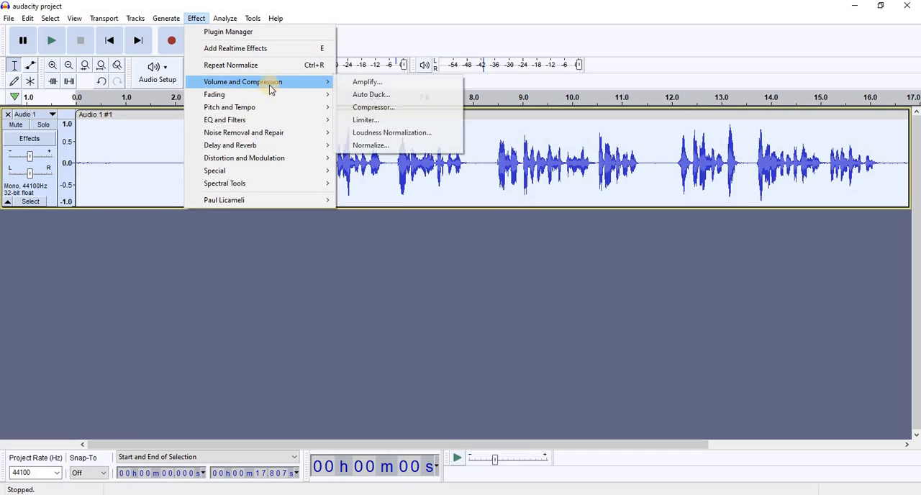
{"action": "left_click", "coordinate": [366, 111]}
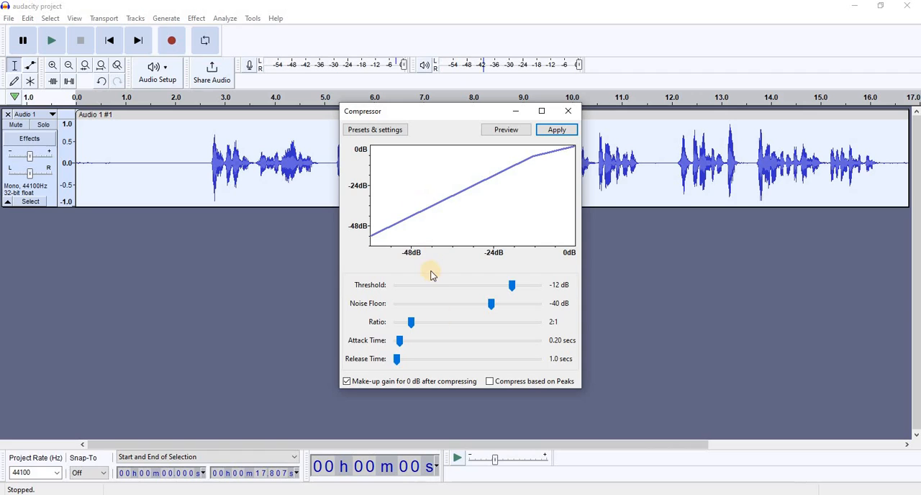
{"action": "left_click", "coordinate": [556, 130]}
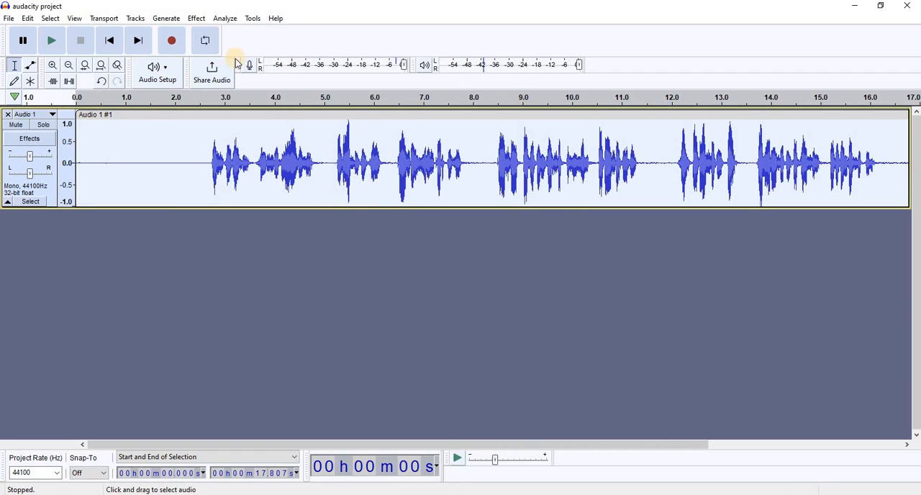
- Apply the Filter Curve EQ effect to the entire selected clip
{"action": "left_click", "coordinate": [196, 18]}
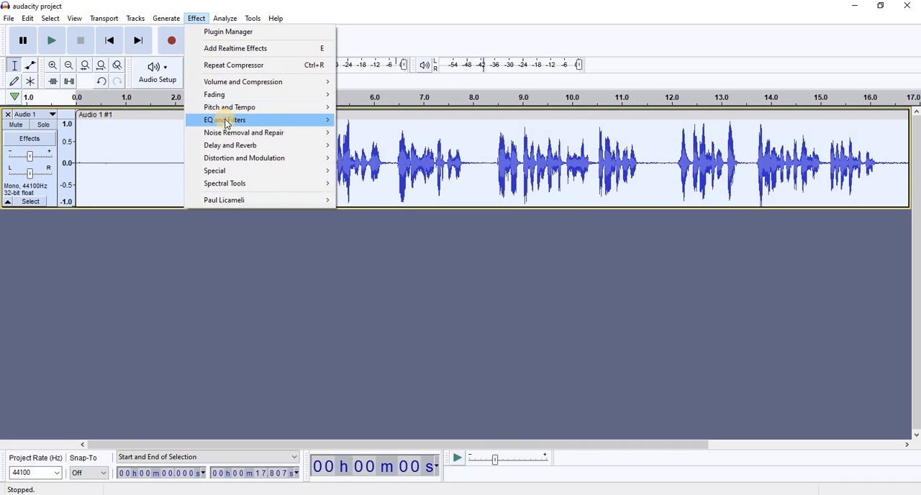
{"action": "mouse_move", "coordinate": [225, 121]}
{"action": "left_click", "coordinate": [369, 134]}
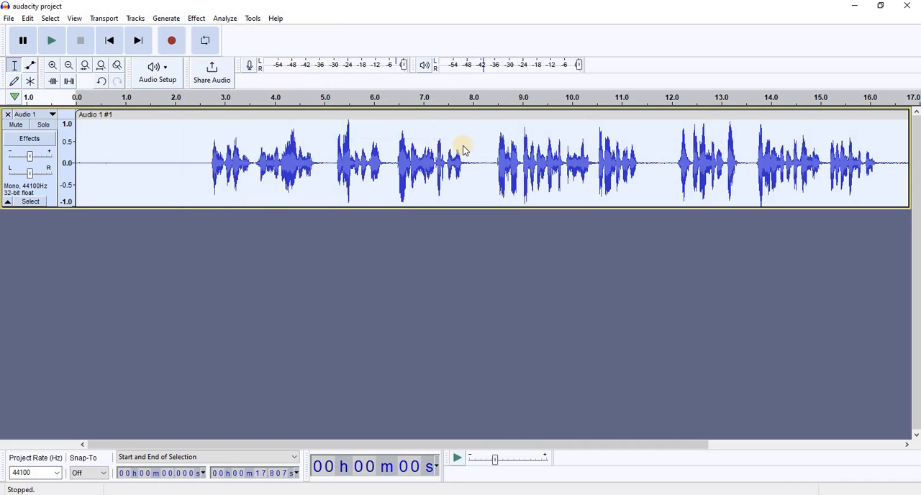
{"action": "left_click", "coordinate": [686, 135]}
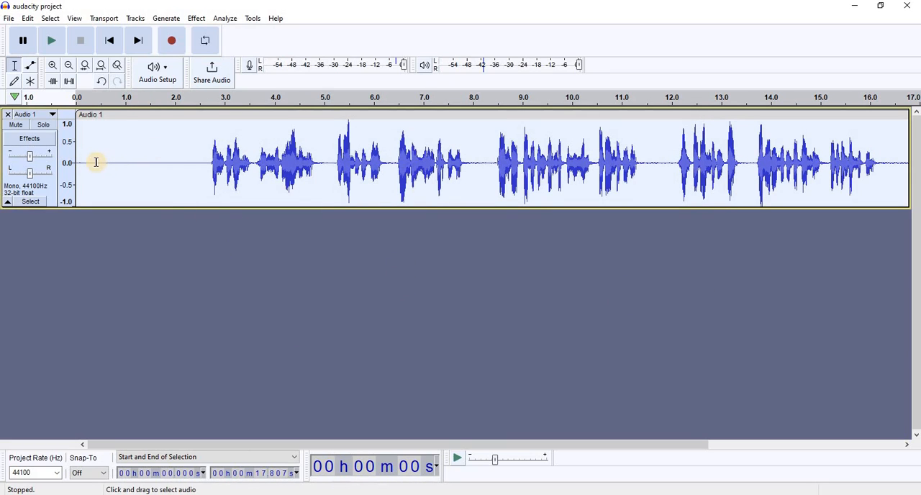
- Select the silent section from about 0.16 to 2.57 seconds and capture it as the Noise Reduction profile
{"action": "left_click", "coordinate": [93, 163]}
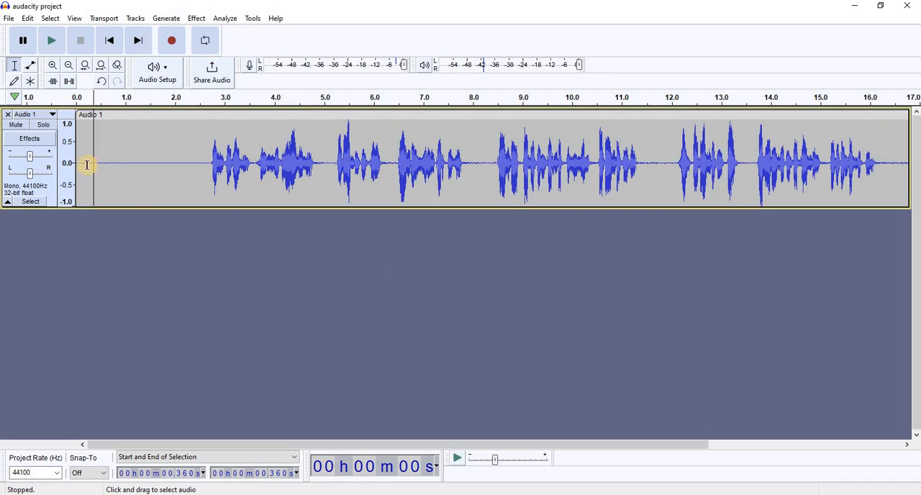
{"action": "left_click_drag", "start_coordinate": [83, 161], "coordinate": [203, 173]}
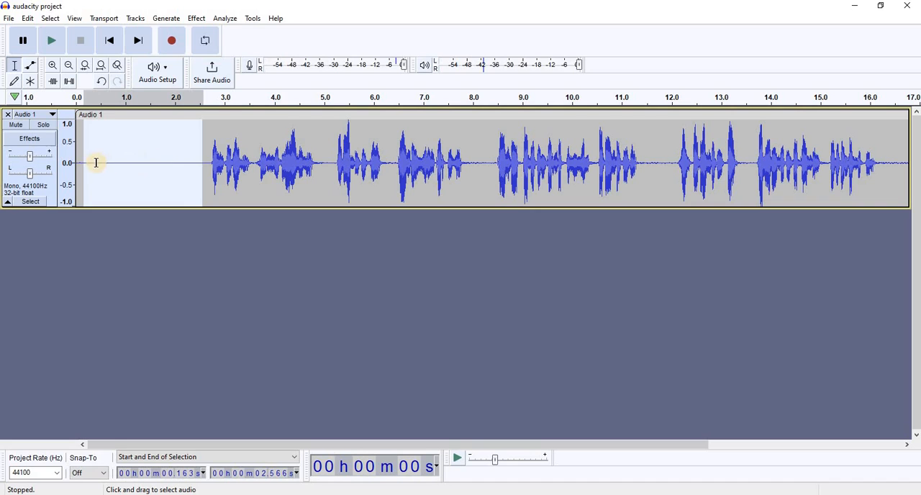
{"action": "left_click", "coordinate": [196, 19]}
{"action": "mouse_move", "coordinate": [225, 135]}
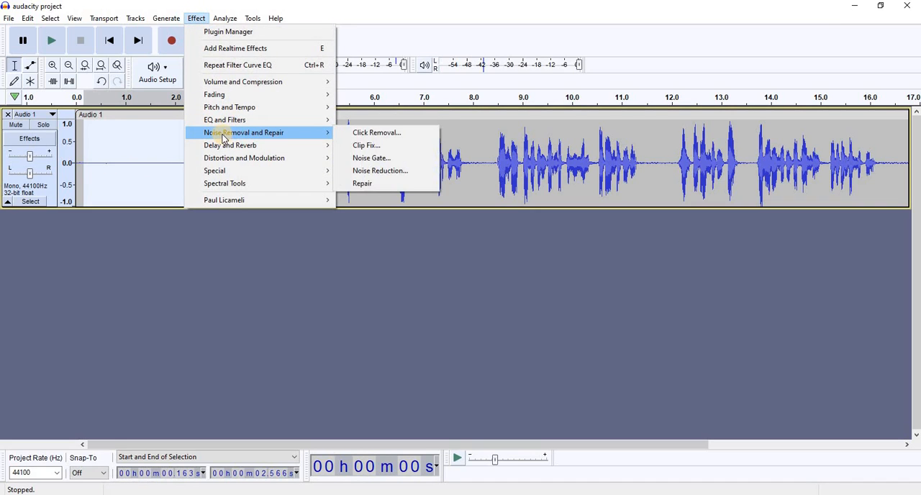
{"action": "left_click", "coordinate": [367, 176]}
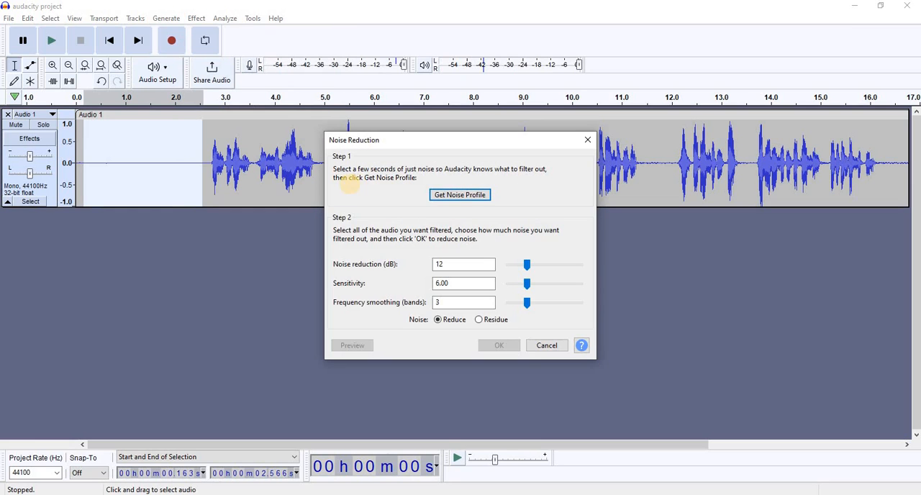
{"action": "left_click", "coordinate": [448, 198]}
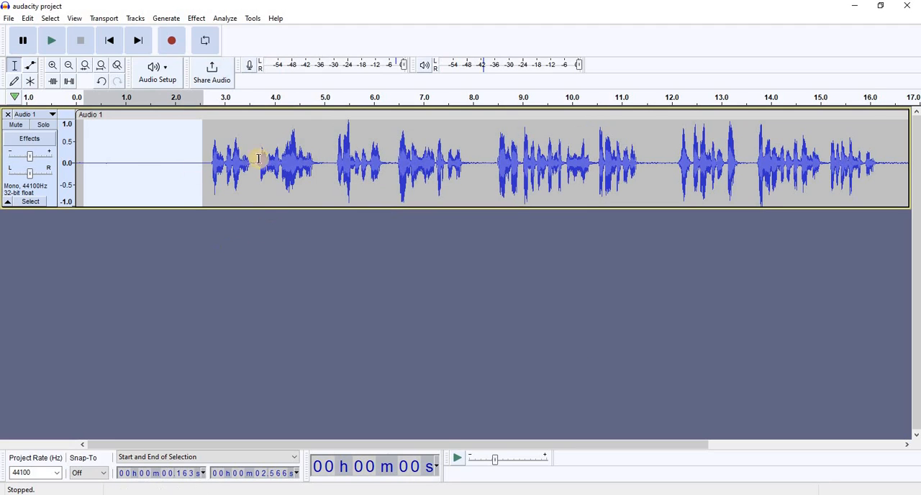
- Apply Noise Reduction to the entire clip with 12 dB reduction, sensitivity 6.00 and 3 frequency smoothing bands
{"action": "double_click", "coordinate": [151, 152]}
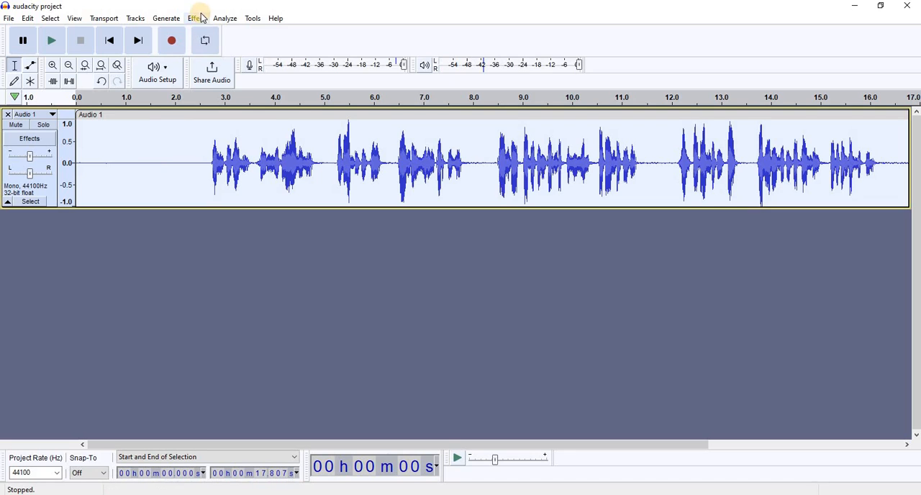
{"action": "left_click", "coordinate": [195, 23]}
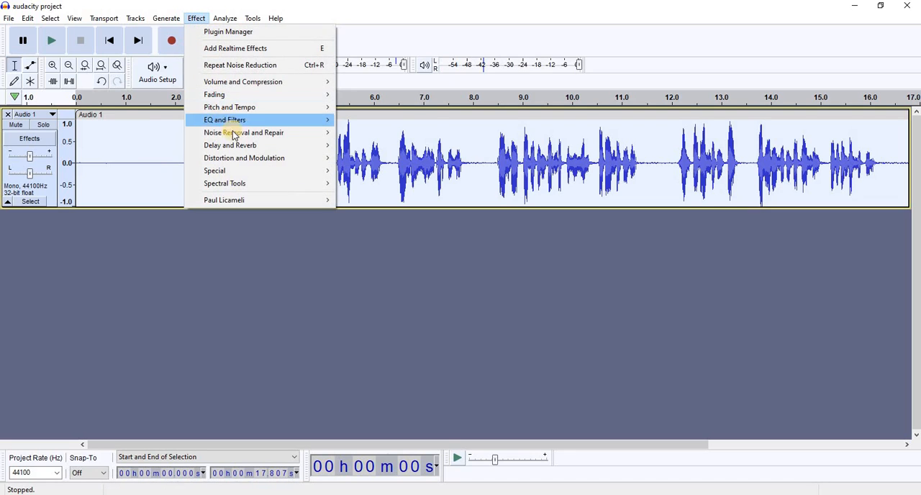
{"action": "mouse_move", "coordinate": [248, 136]}
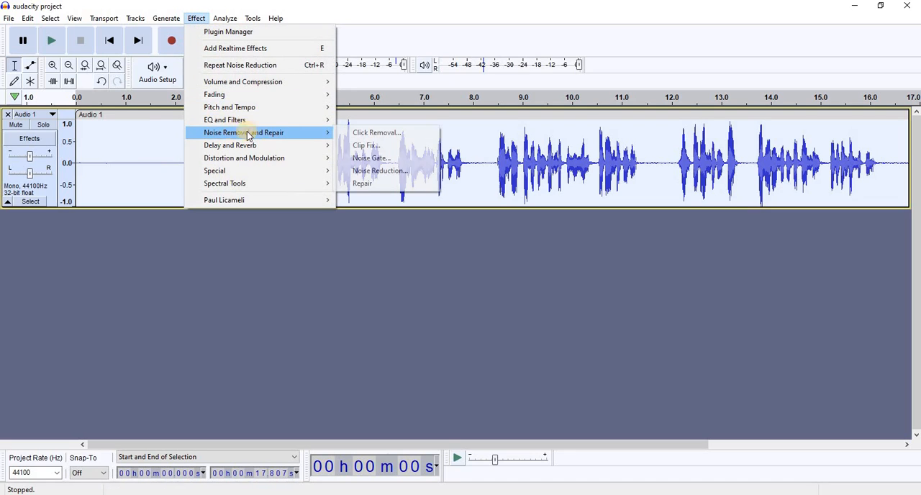
{"action": "left_click", "coordinate": [370, 172]}
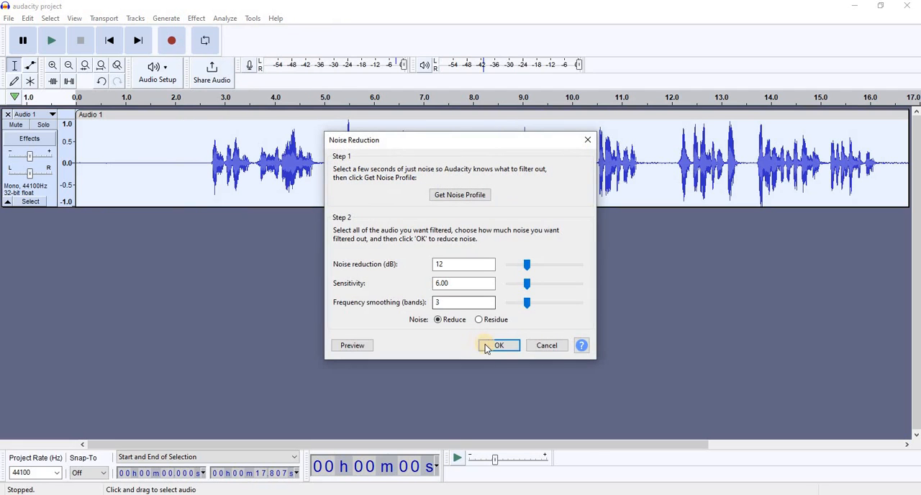
{"action": "left_click", "coordinate": [490, 346]}
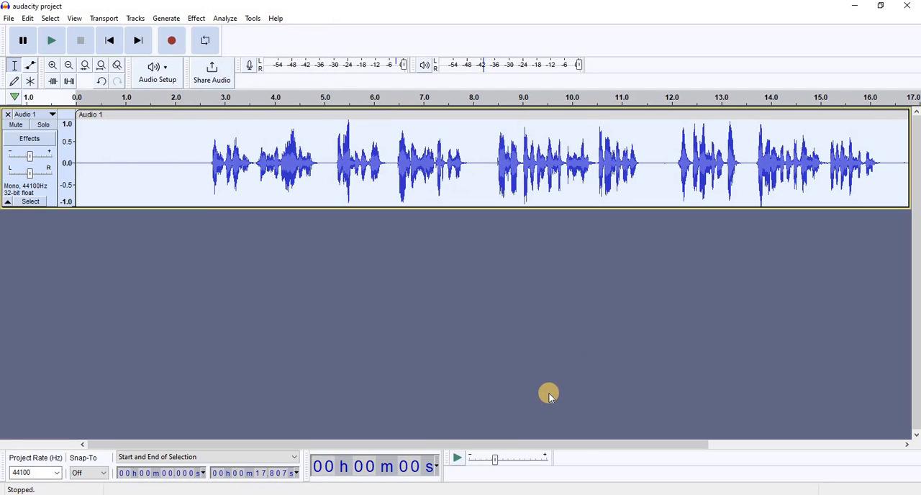
- Play back the noise-reduced clip from about 0.9 seconds and pause shortly after the speech starts
{"action": "left_click", "coordinate": [122, 153]}
{"action": "left_click", "coordinate": [51, 41]}
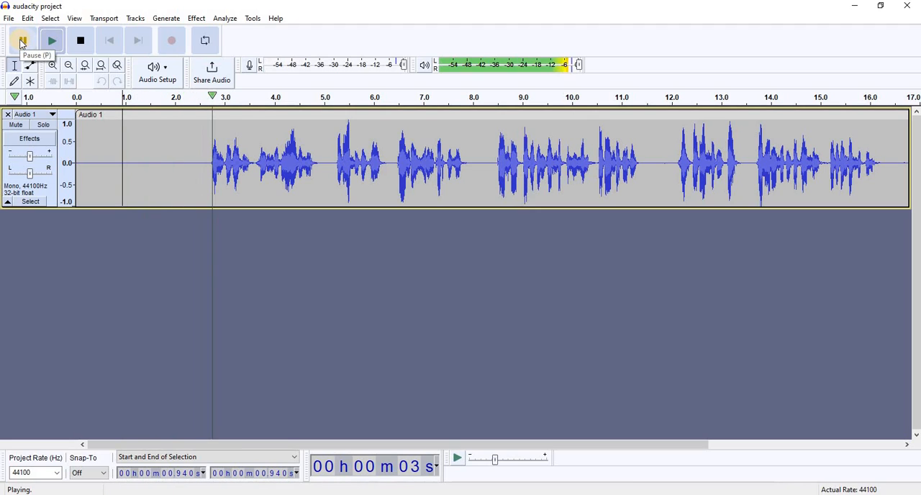
{"action": "left_click", "coordinate": [22, 42]}
- Select the entire clip and repeat the Noise Reduction effect on it
{"action": "left_click", "coordinate": [103, 164]}
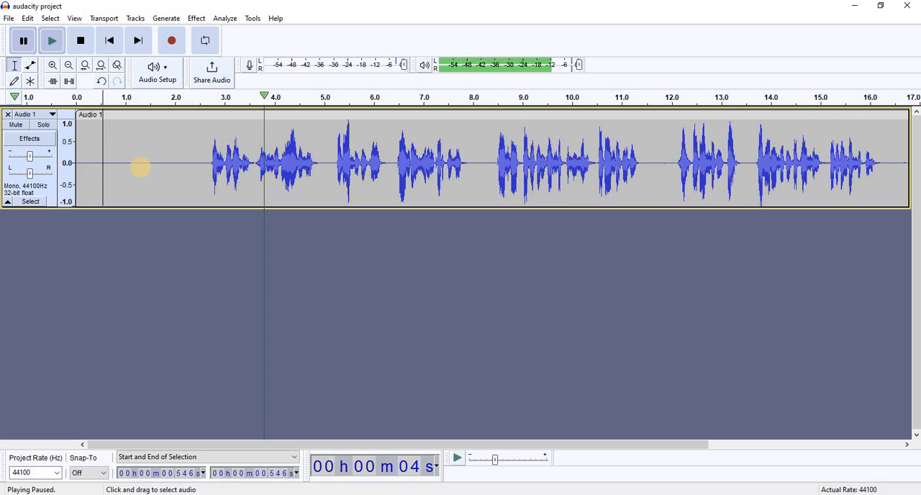
{"action": "double_click", "coordinate": [139, 167]}
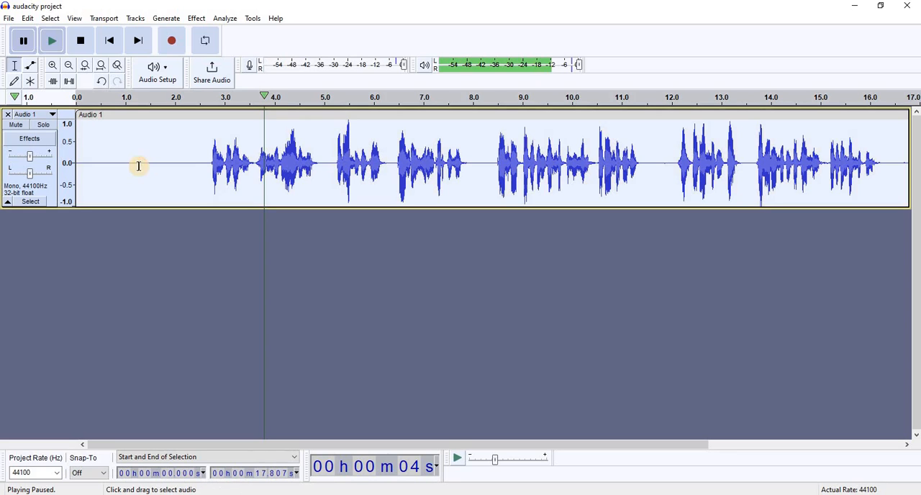
{"action": "left_click", "coordinate": [196, 19]}
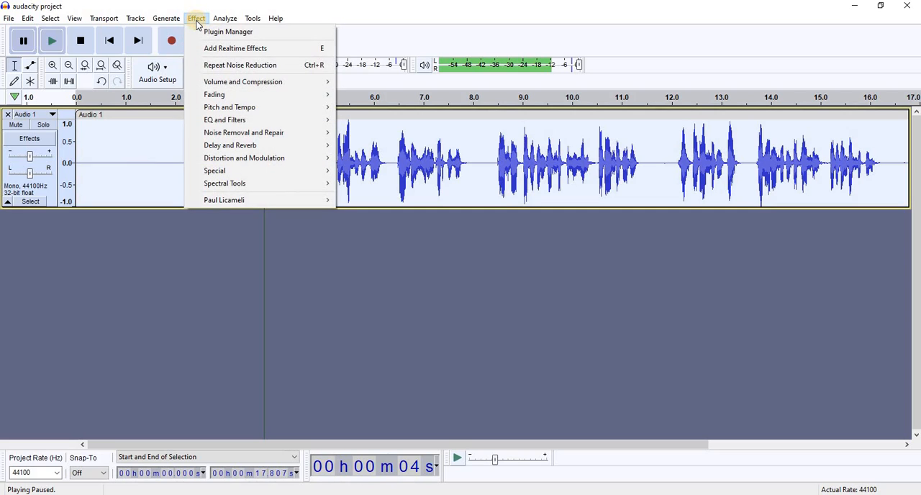
{"action": "left_click", "coordinate": [225, 66]}
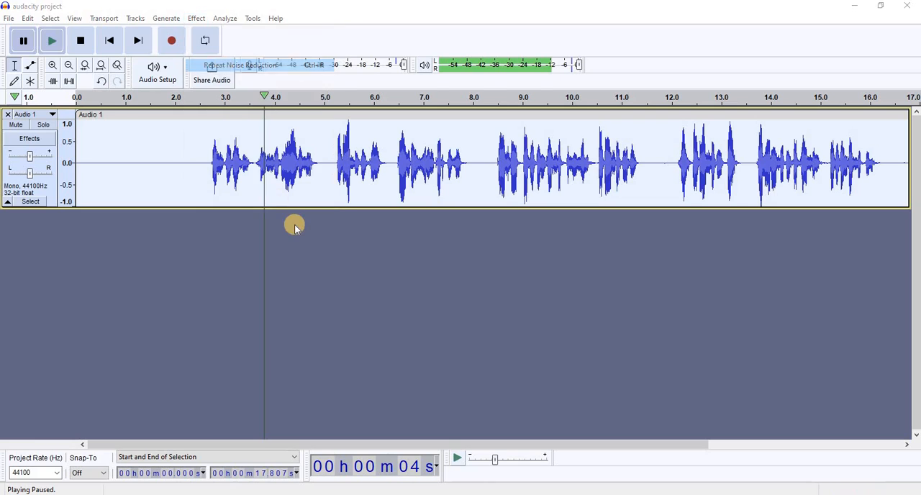
- Play back the clip from about 1.2 seconds and pause near the end of the speech
{"action": "left_click", "coordinate": [133, 154]}
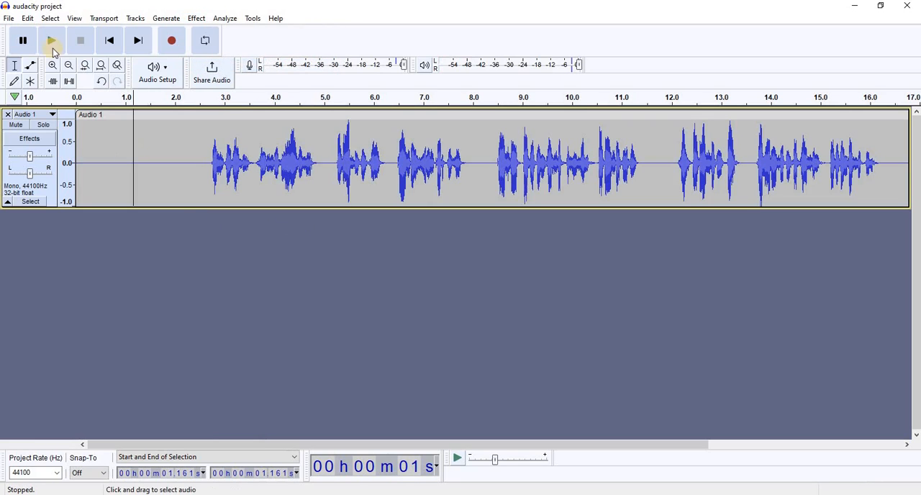
{"action": "left_click", "coordinate": [51, 41]}
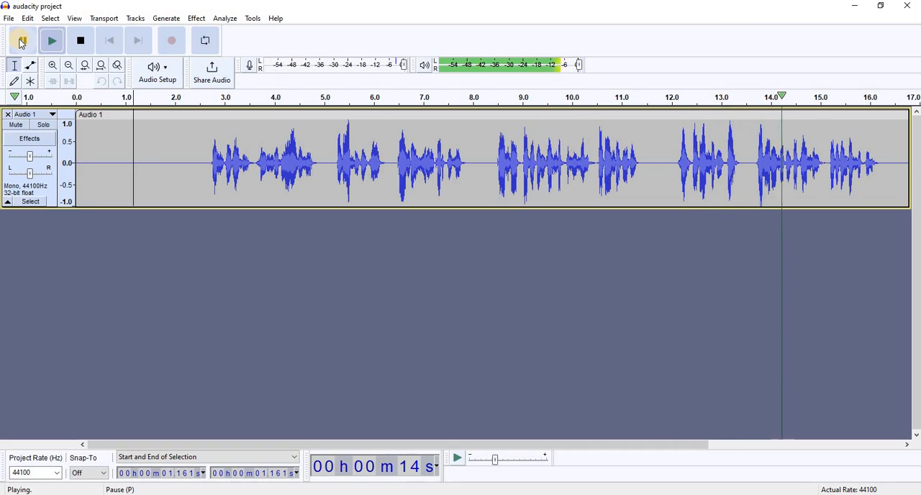
{"action": "left_click", "coordinate": [22, 41]}
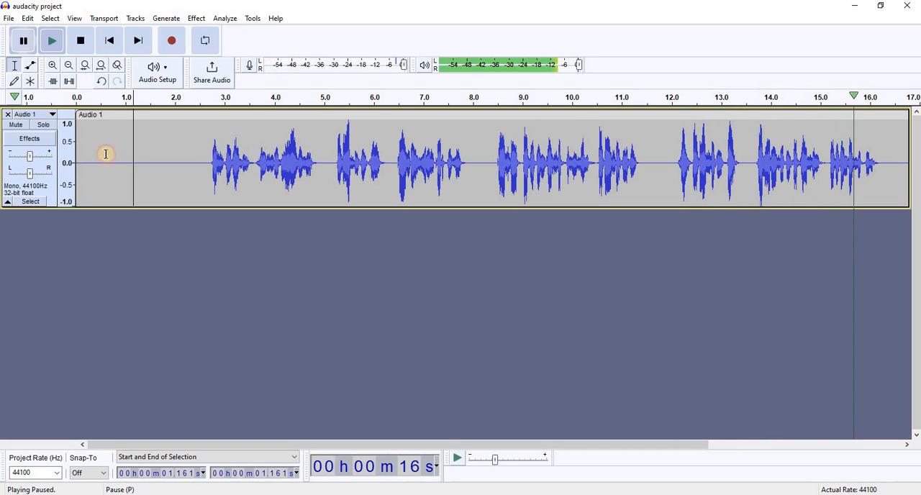
- Delete the opening silence from 0 to about 2.45 seconds and play back the trimmed clip from near its start
{"action": "left_click", "coordinate": [209, 156]}
{"action": "left_click", "coordinate": [201, 160]}
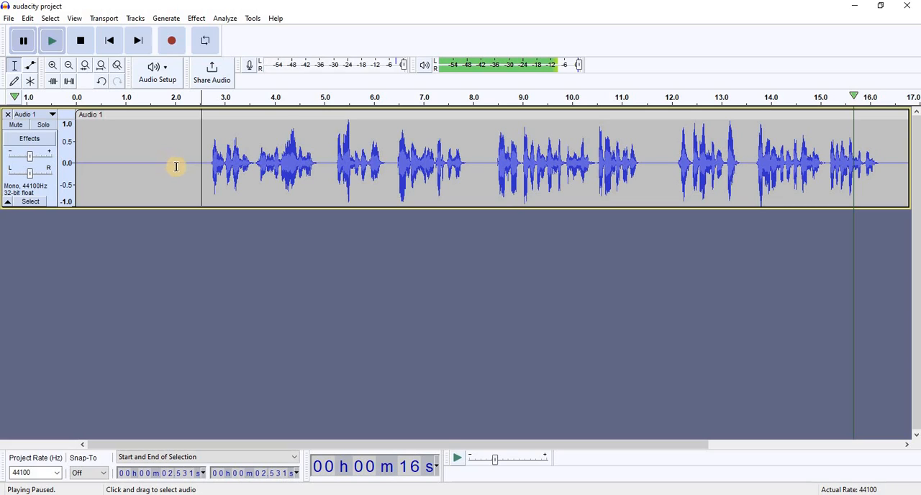
{"action": "left_click_drag", "start_coordinate": [197, 163], "coordinate": [52, 169]}
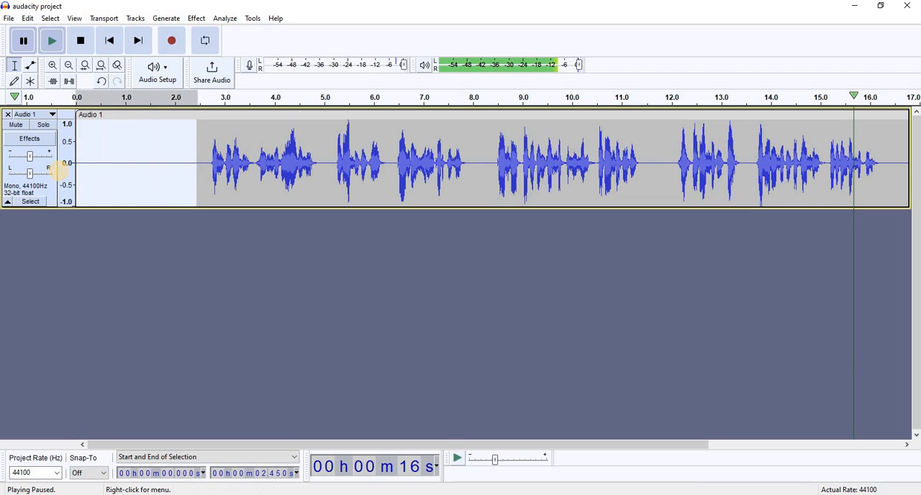
{"action": "key", "text": "Delete"}
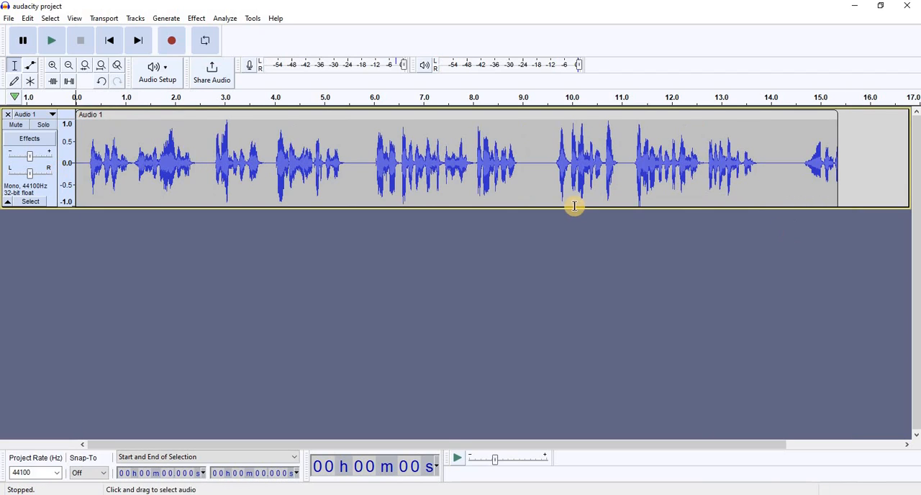
{"action": "left_click", "coordinate": [51, 40]}
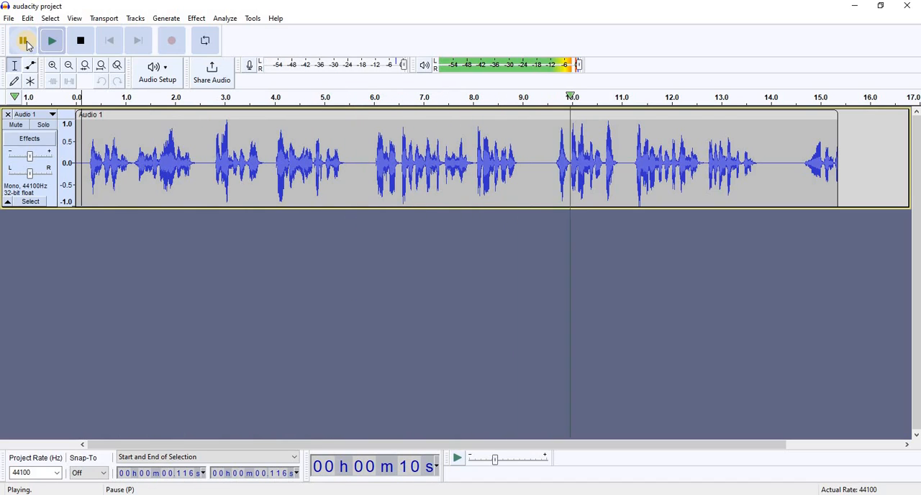
{"action": "left_click", "coordinate": [25, 43]}
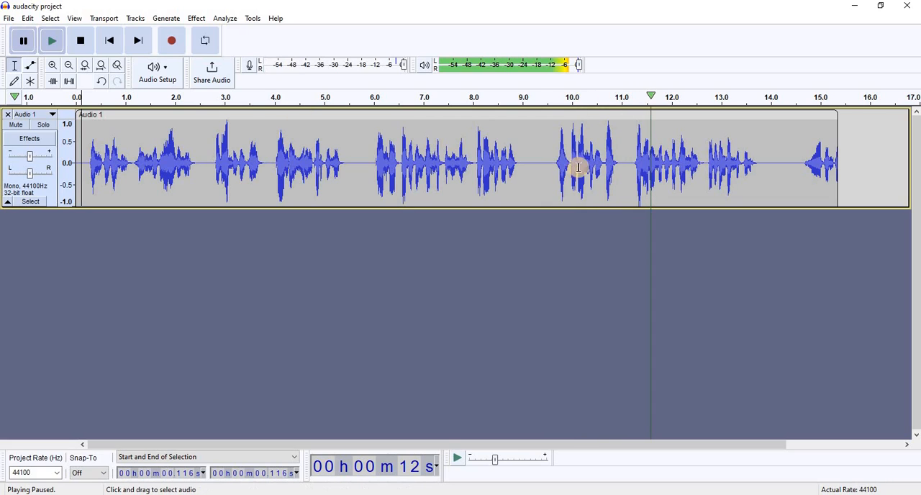
- Delete the phrase from about 9.2 to 11.1 seconds and a short gap starting at about 12.1 seconds, and play back from there
{"action": "left_click_drag", "start_coordinate": [534, 161], "coordinate": [627, 175]}
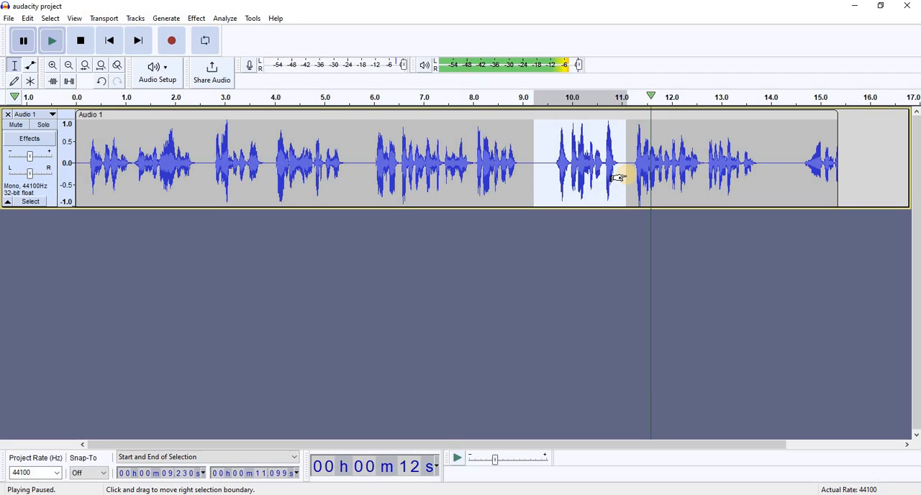
{"action": "key", "text": "Delete"}
{"action": "left_click_drag", "start_coordinate": [676, 167], "coordinate": [705, 171]}
{"action": "key", "text": "Delete"}
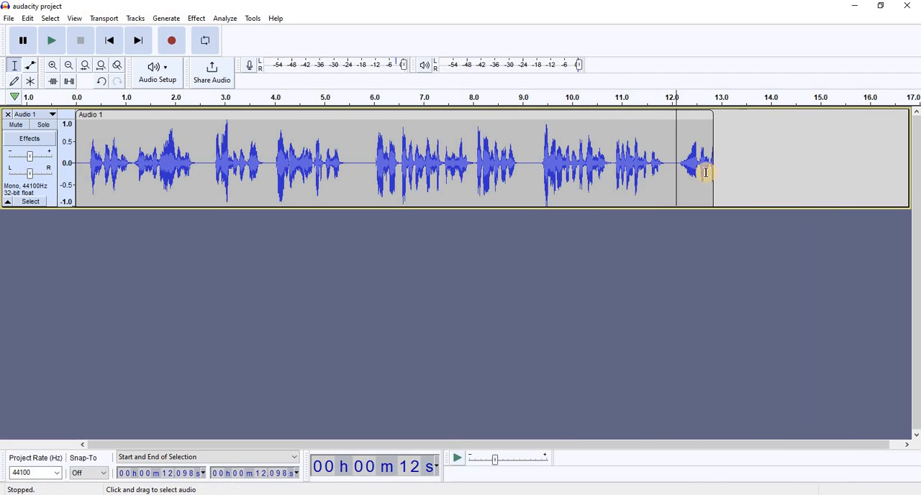
{"action": "left_click", "coordinate": [46, 42]}
{"action": "left_click", "coordinate": [371, 160]}
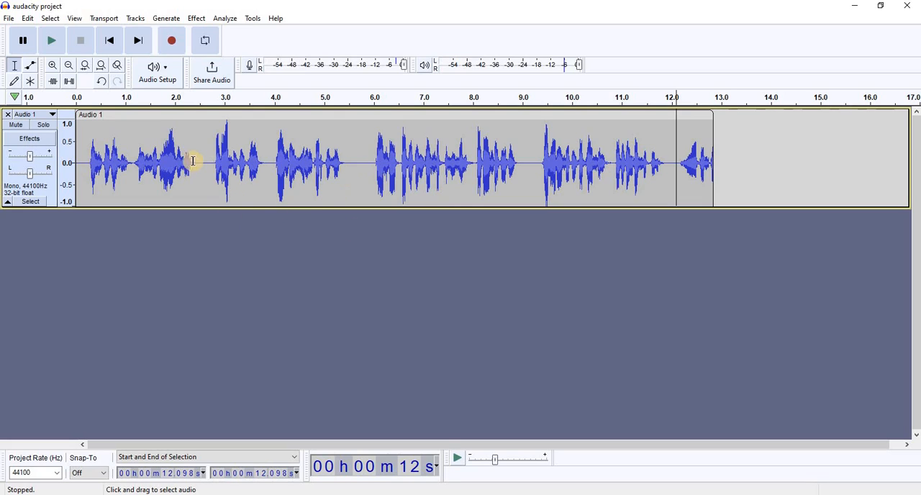
- Mute the first audio track and add a new mono track
{"action": "left_click", "coordinate": [21, 128]}
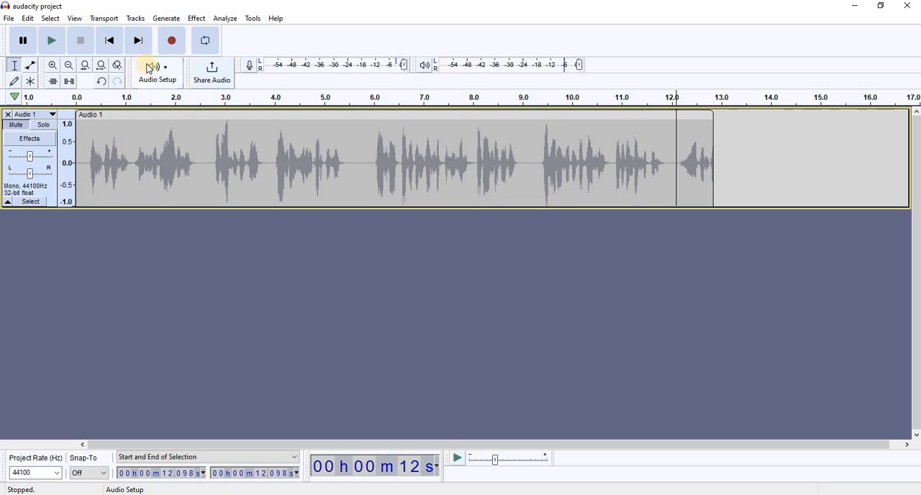
{"action": "left_click", "coordinate": [136, 18]}
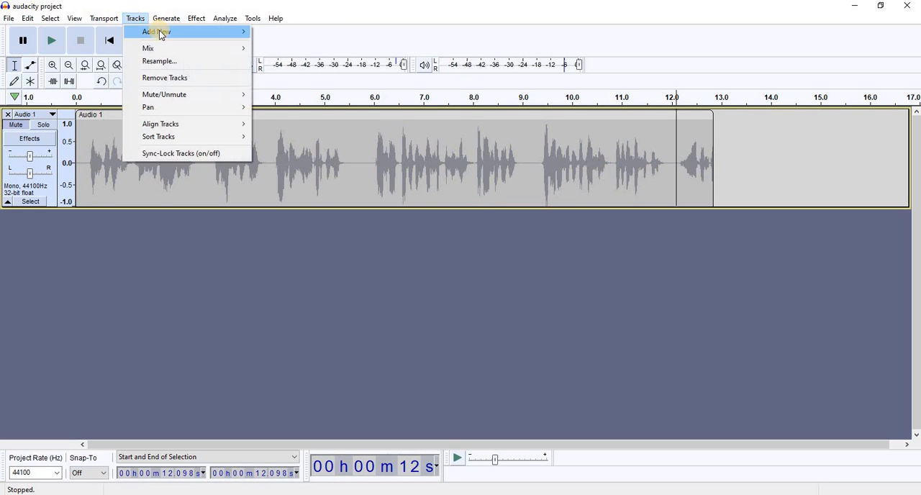
{"action": "mouse_move", "coordinate": [161, 31]}
{"action": "left_click", "coordinate": [273, 31]}
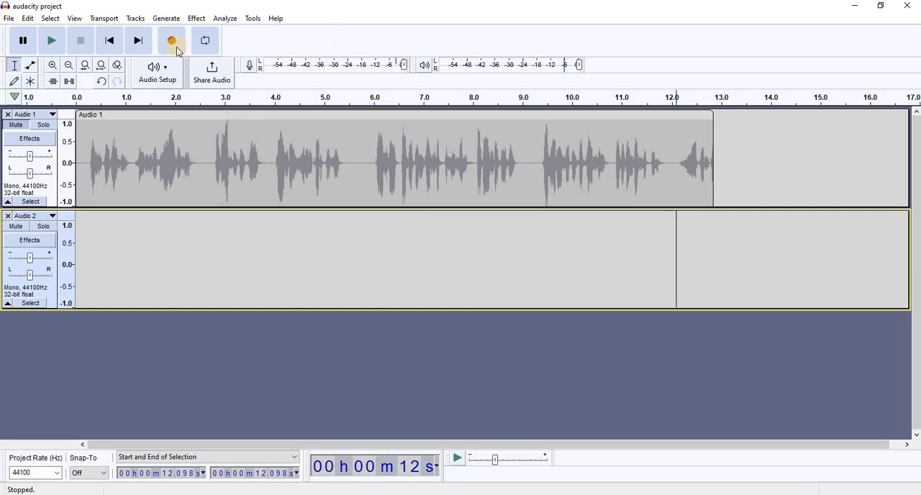
- Record about 6 seconds of speech onto the second track starting at about 0.8 seconds, and pause the recording
{"action": "left_click", "coordinate": [116, 280]}
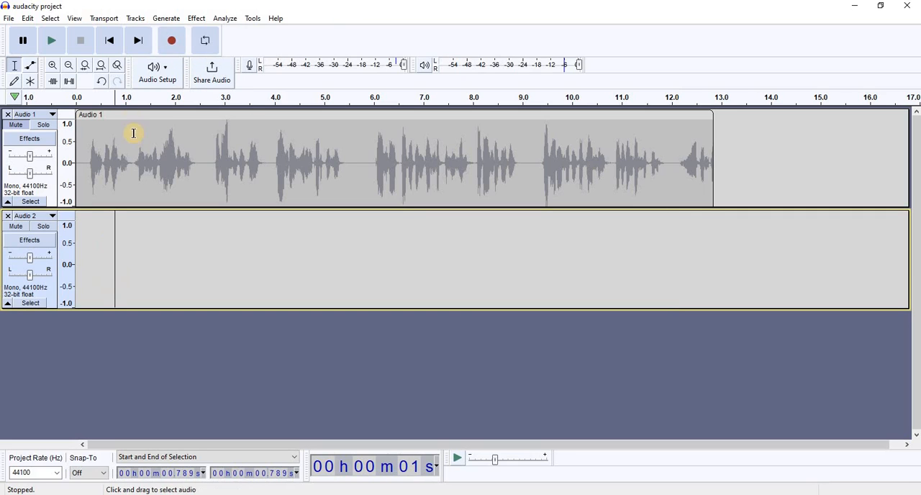
{"action": "left_click", "coordinate": [169, 42]}
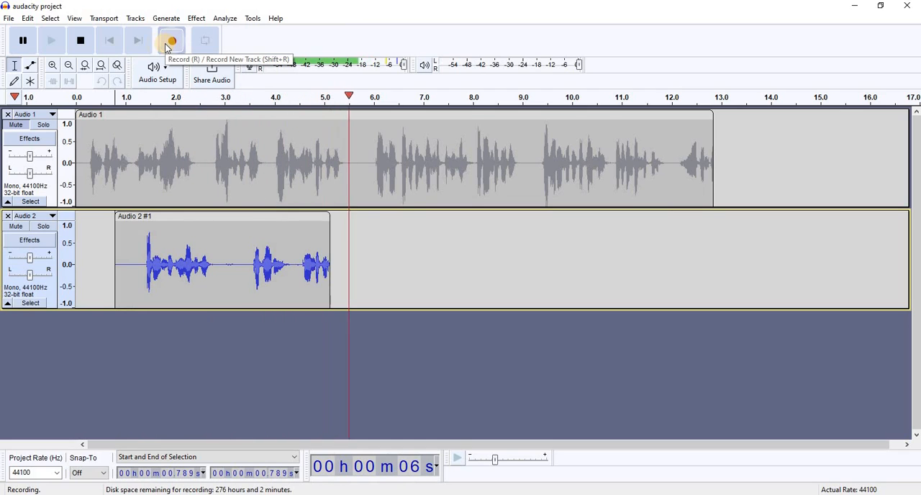
{"action": "left_click", "coordinate": [26, 41]}
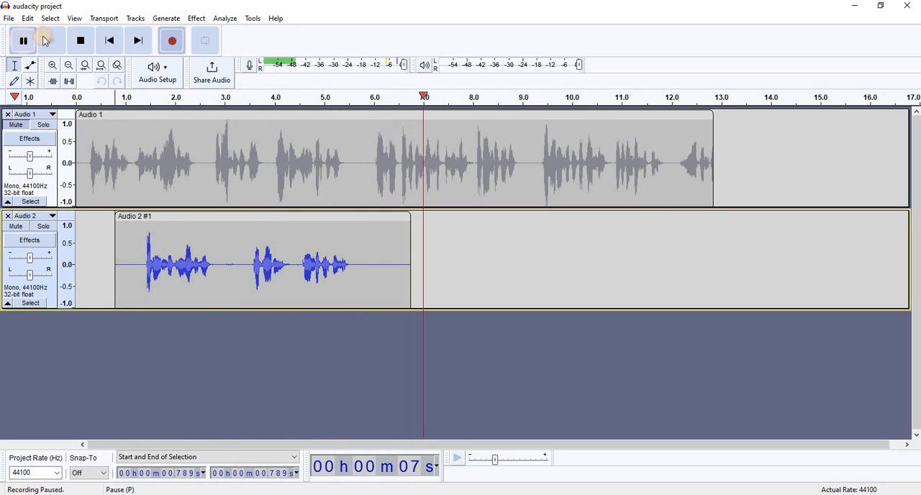
- Stop the recording and apply Normalize to the whole clip on the second track
{"action": "left_click", "coordinate": [80, 41]}
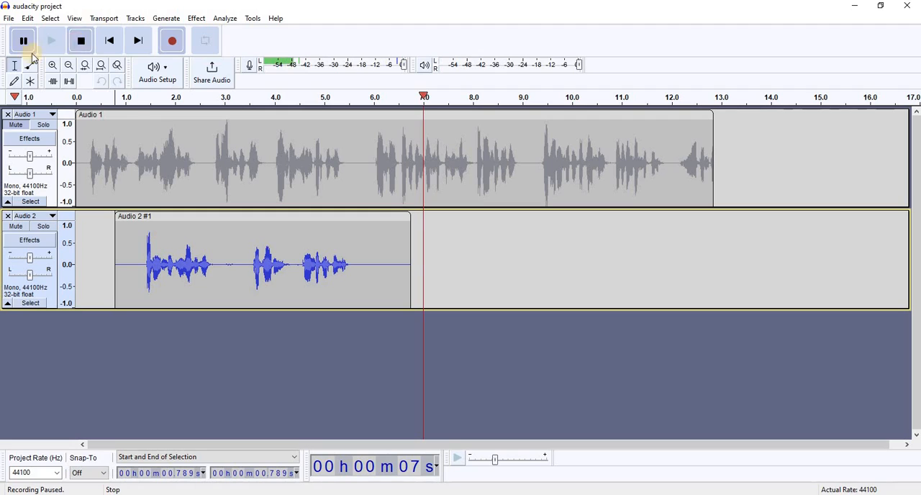
{"action": "double_click", "coordinate": [244, 265]}
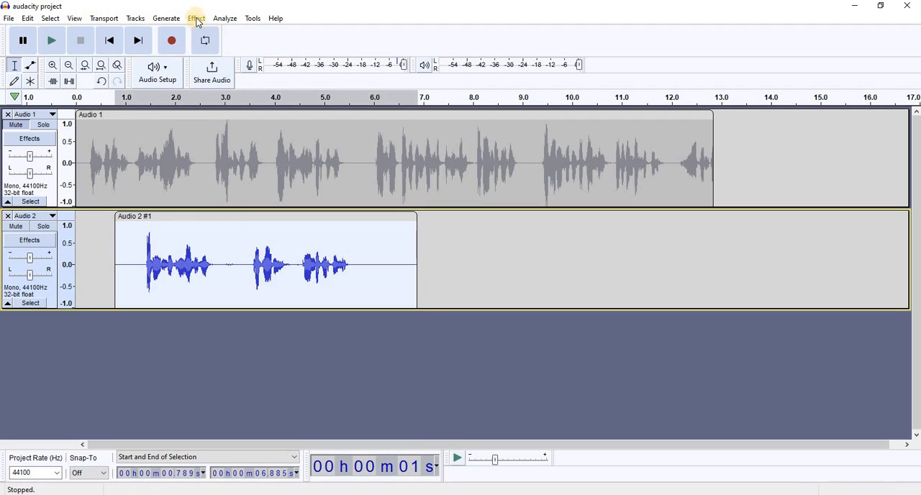
{"action": "left_click", "coordinate": [196, 18]}
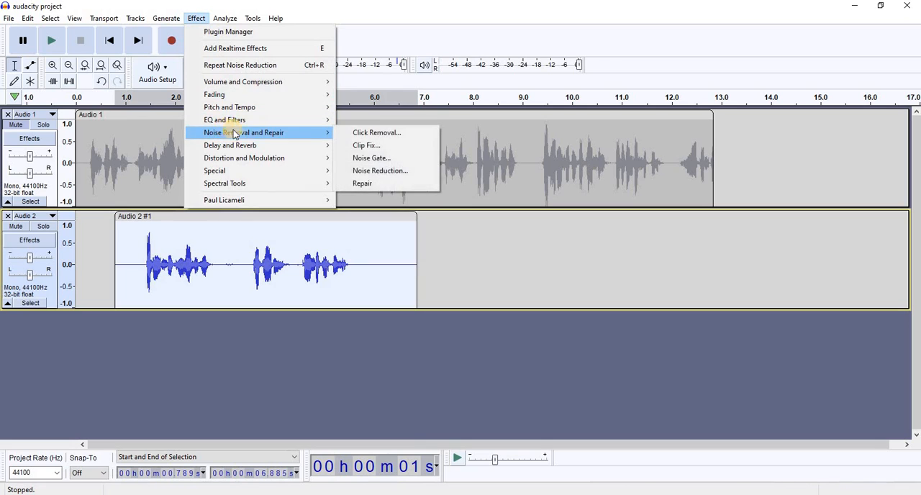
{"action": "mouse_move", "coordinate": [286, 85]}
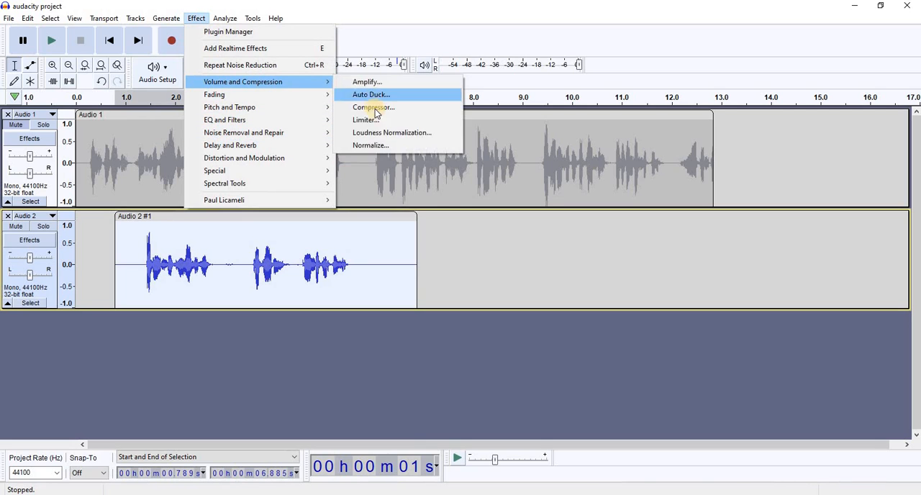
{"action": "left_click", "coordinate": [371, 146]}
{"action": "left_click", "coordinate": [522, 226]}
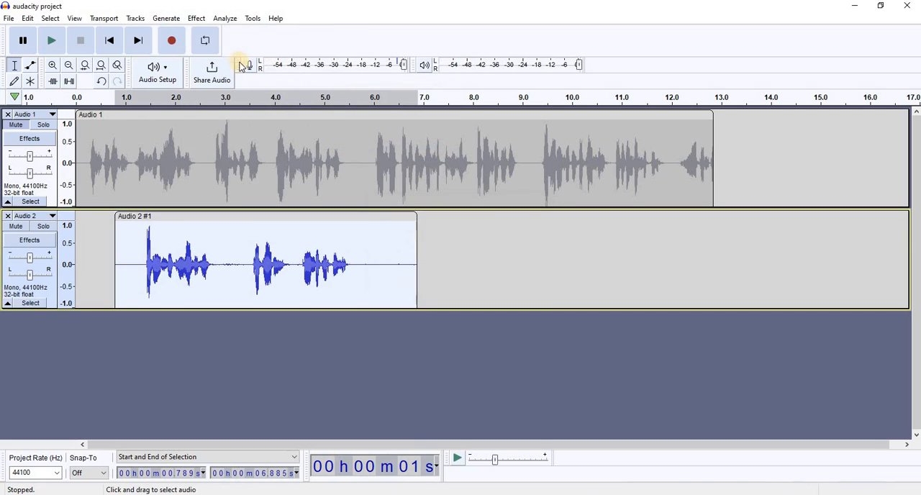
- Apply the Compressor to the second track's clip with a -12 dB threshold, -40 dB noise floor and 2:1 ratio
{"action": "left_click", "coordinate": [195, 18]}
{"action": "mouse_move", "coordinate": [216, 84]}
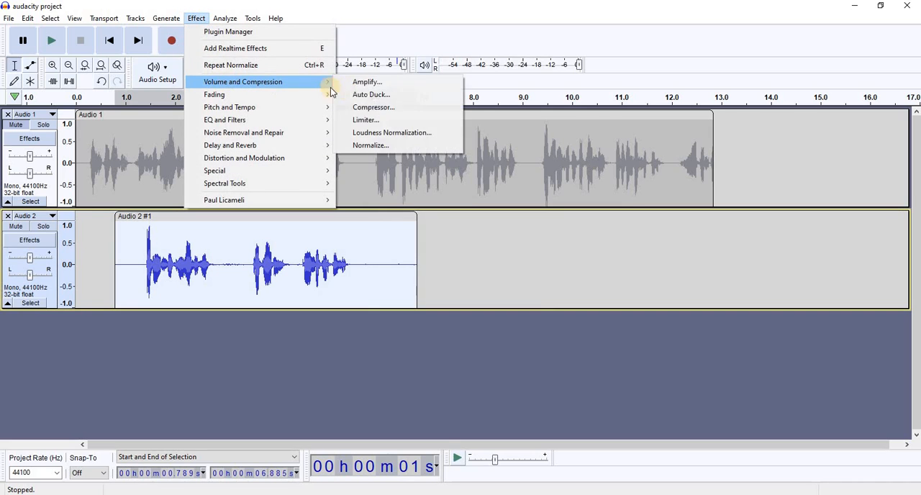
{"action": "left_click", "coordinate": [364, 109]}
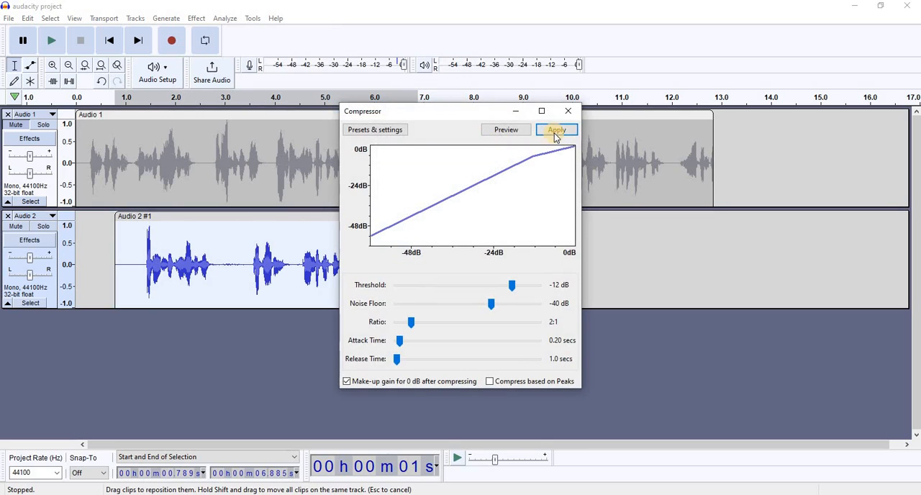
{"action": "left_click", "coordinate": [555, 130]}
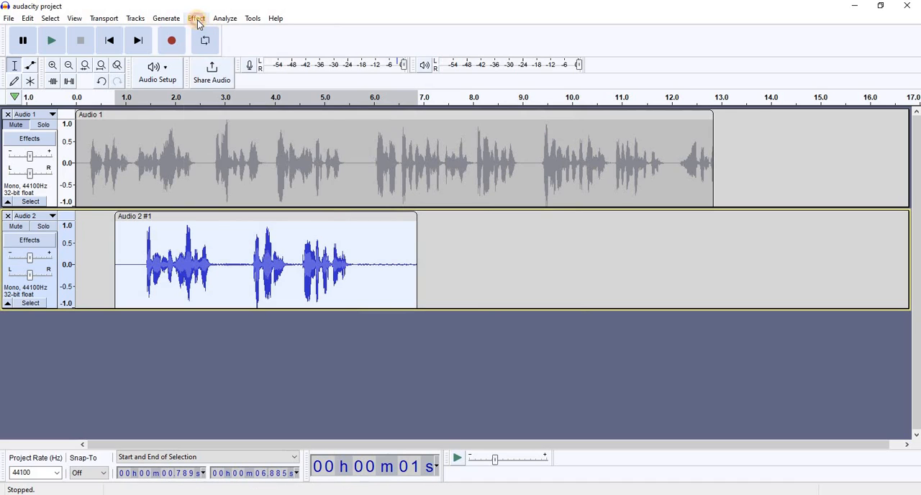
- Apply Filter Curve EQ with a flat 0 dB curve to the second track's clip
{"action": "left_click", "coordinate": [196, 18]}
{"action": "mouse_move", "coordinate": [272, 121]}
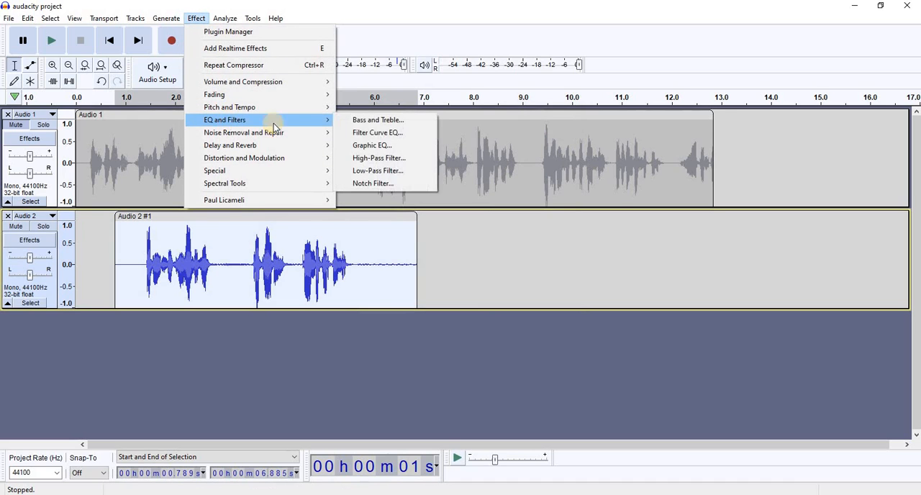
{"action": "left_click", "coordinate": [349, 136]}
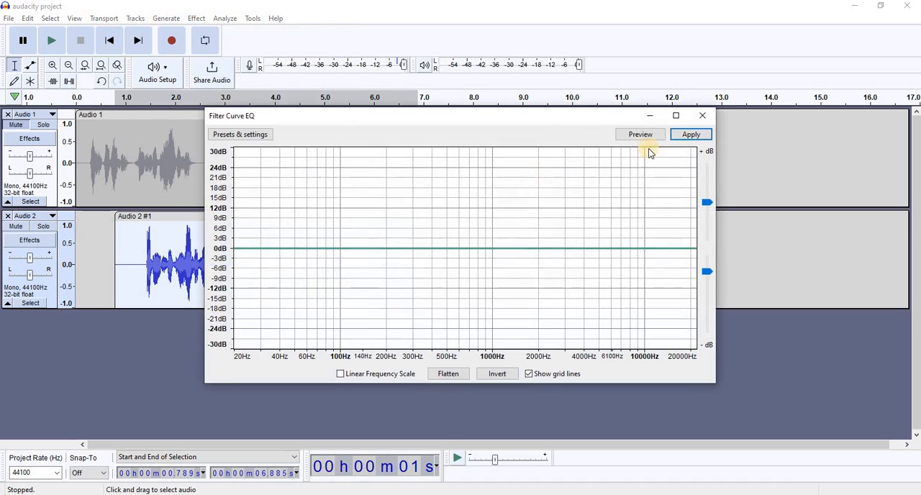
{"action": "left_click", "coordinate": [687, 134]}
- Play the second track from about 0.95 seconds and pause after the first words
{"action": "left_click", "coordinate": [123, 261]}
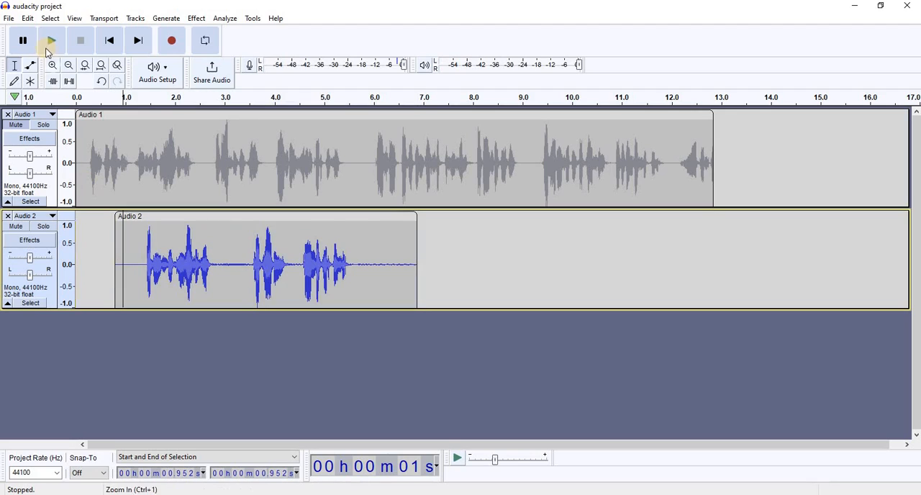
{"action": "left_click", "coordinate": [51, 40]}
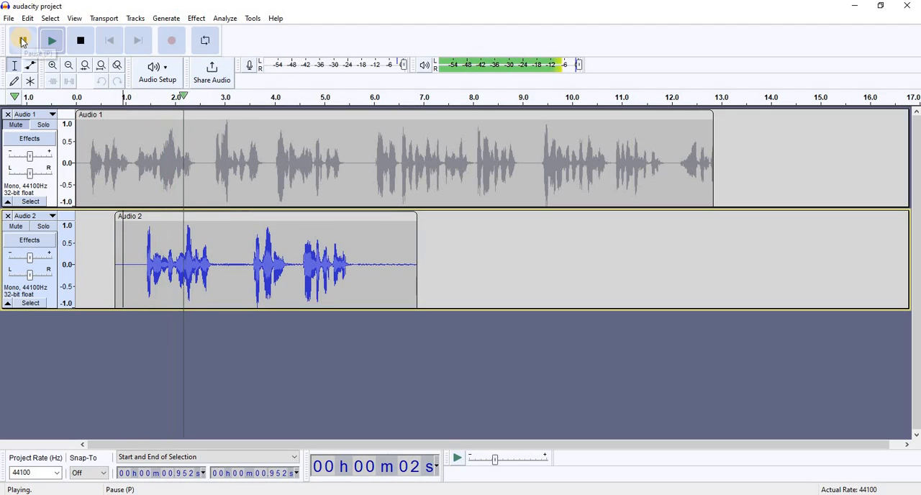
{"action": "left_click", "coordinate": [23, 41]}
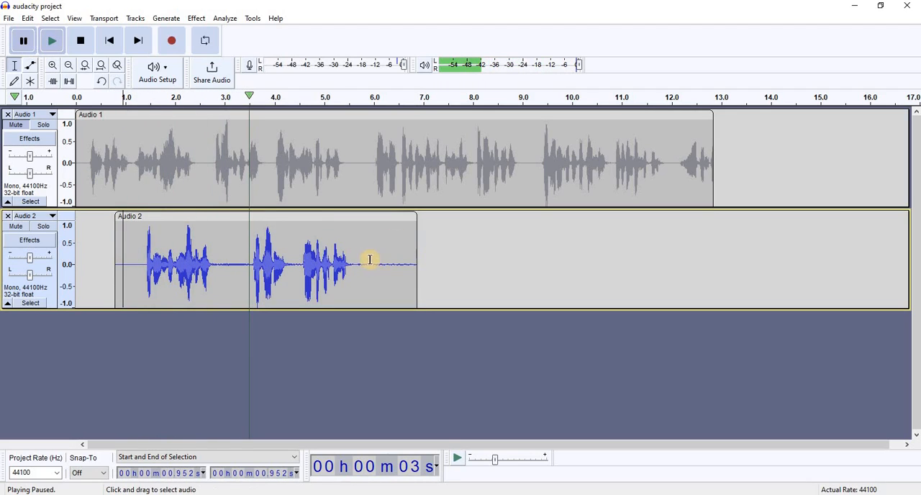
- Capture a noise profile from the silent end of the second track's clip, from about 5.85 seconds onward
{"action": "left_click_drag", "start_coordinate": [368, 260], "coordinate": [467, 260]}
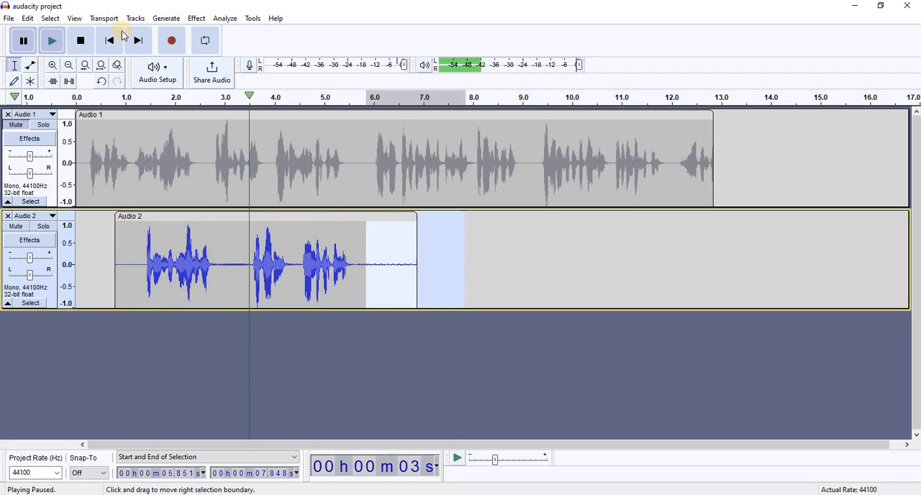
{"action": "left_click", "coordinate": [197, 19]}
{"action": "mouse_move", "coordinate": [274, 132]}
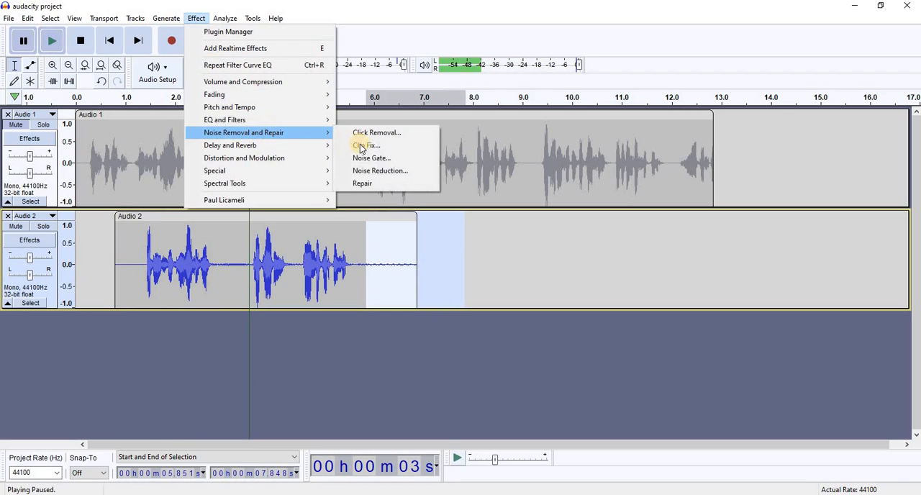
{"action": "left_click", "coordinate": [373, 171]}
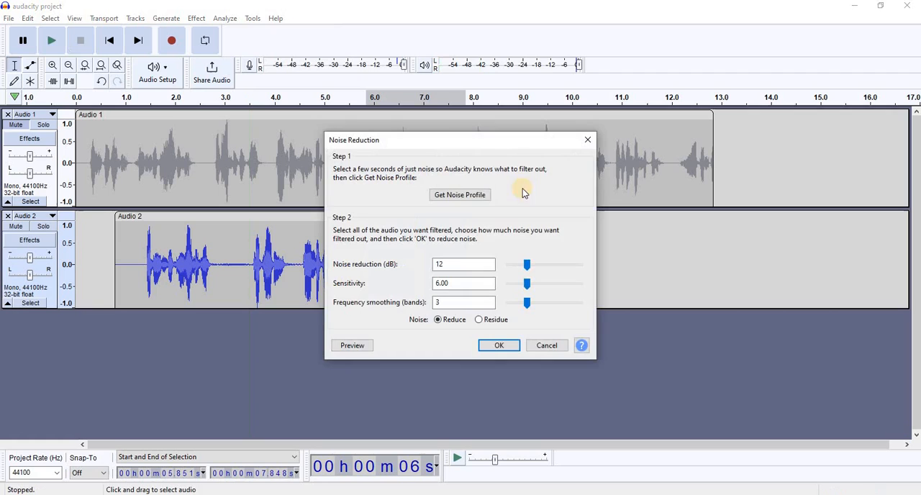
{"action": "left_click", "coordinate": [456, 193]}
- Apply Noise Reduction twice to the whole second clip with 12 dB reduction, sensitivity 6.00 and 3 smoothing bands
{"action": "double_click", "coordinate": [266, 247]}
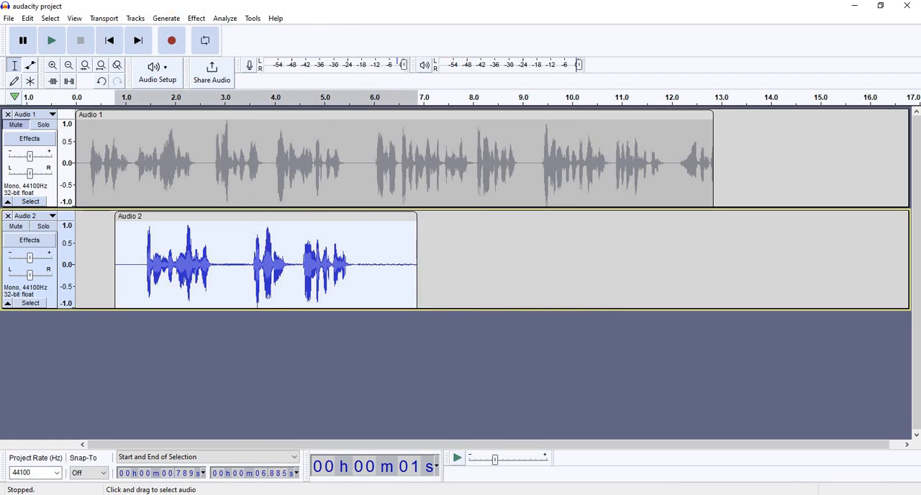
{"action": "left_click", "coordinate": [196, 18]}
{"action": "mouse_move", "coordinate": [228, 132]}
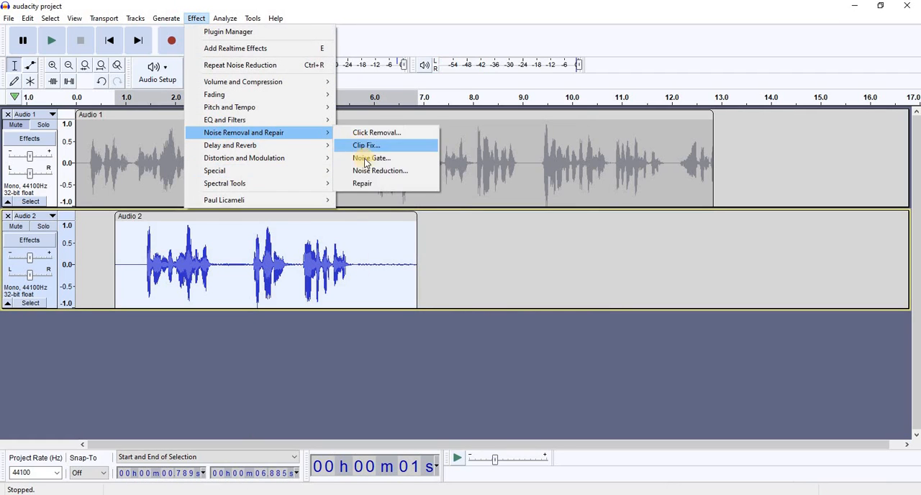
{"action": "left_click", "coordinate": [367, 171]}
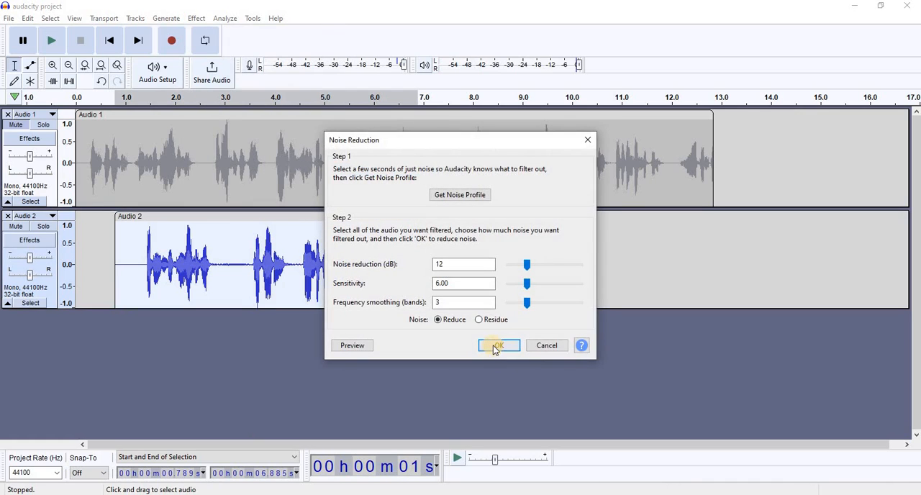
{"action": "left_click", "coordinate": [495, 348]}
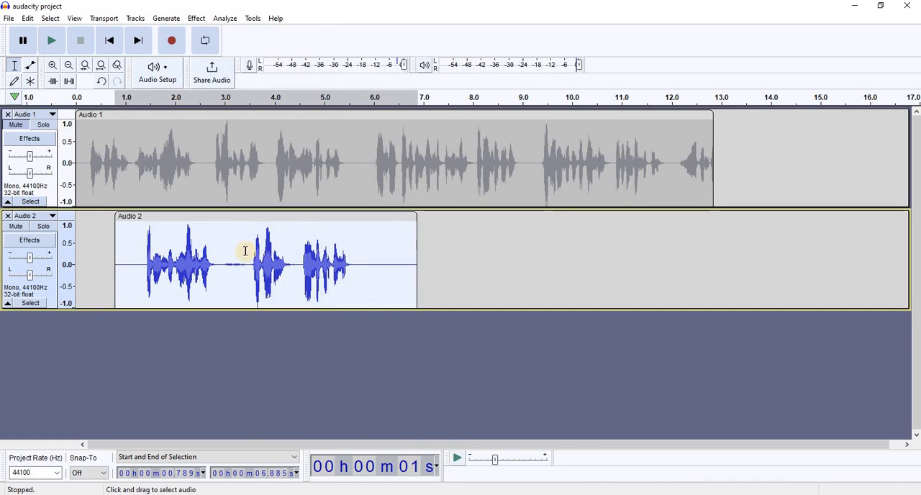
{"action": "left_click", "coordinate": [198, 19]}
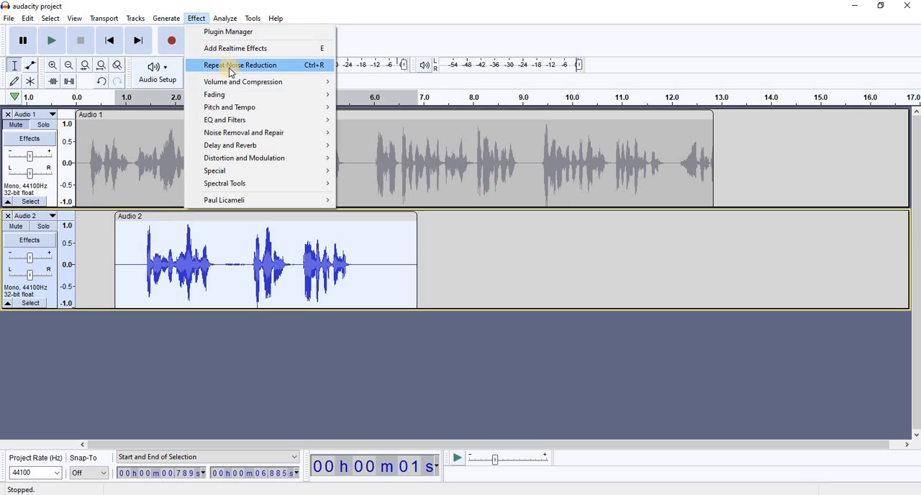
{"action": "left_click", "coordinate": [232, 65]}
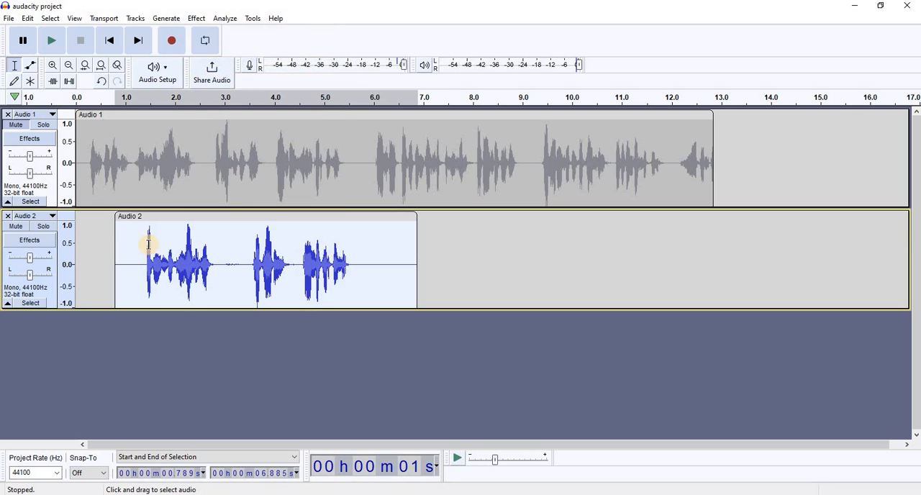
- Play the second track from about 1.1 seconds, pause, and play only the gap from about 2.9 to 3.5 seconds
{"action": "left_click", "coordinate": [131, 264]}
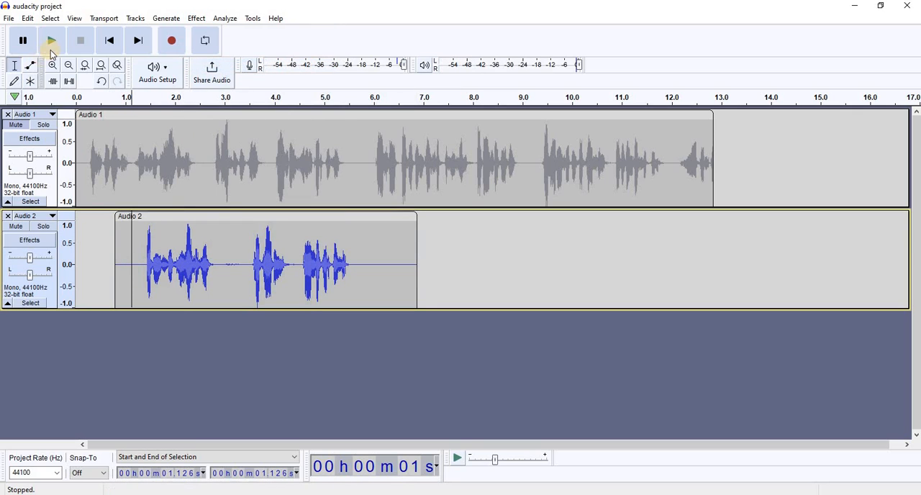
{"action": "key", "text": "space"}
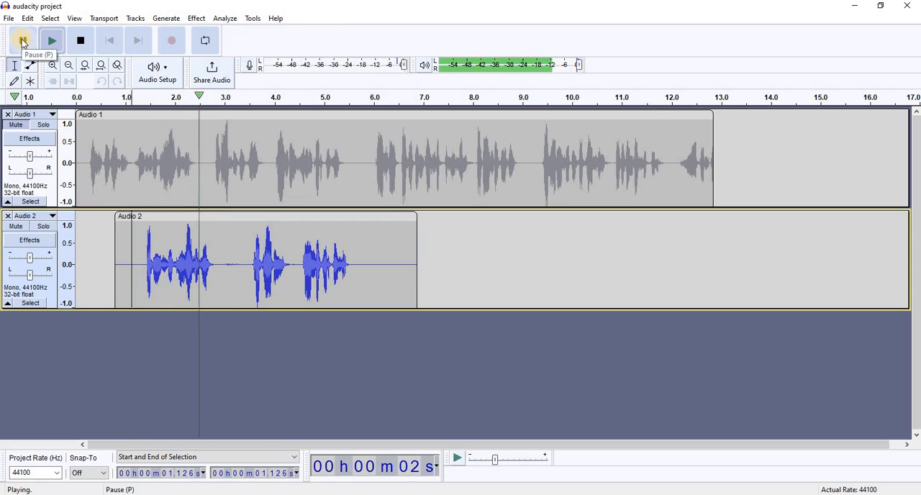
{"action": "left_click", "coordinate": [22, 41]}
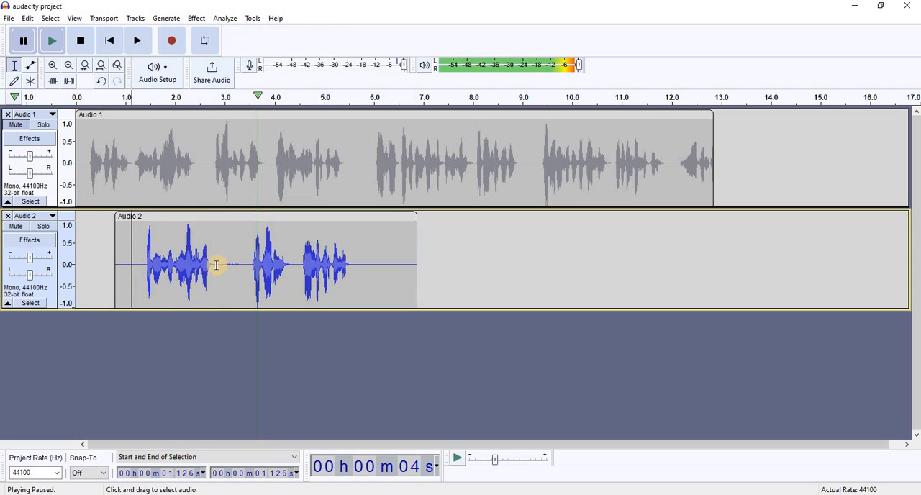
{"action": "left_click_drag", "start_coordinate": [218, 265], "coordinate": [249, 274]}
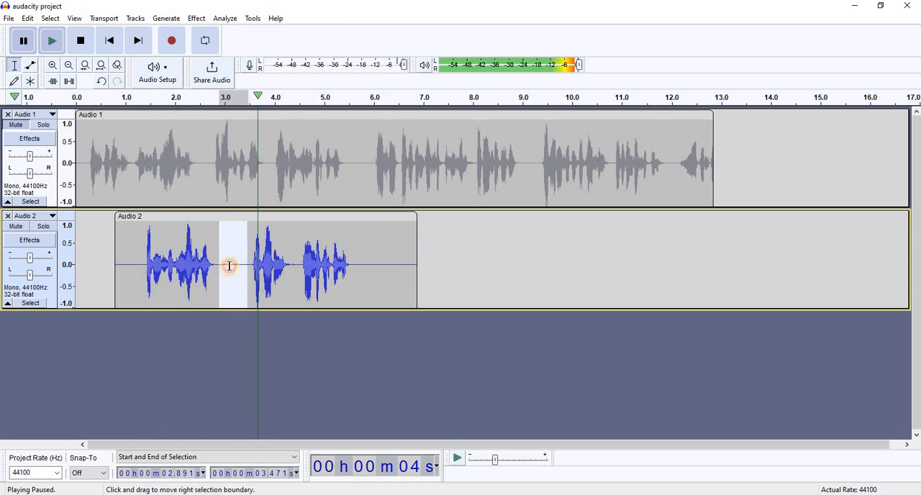
{"action": "left_click", "coordinate": [52, 41]}
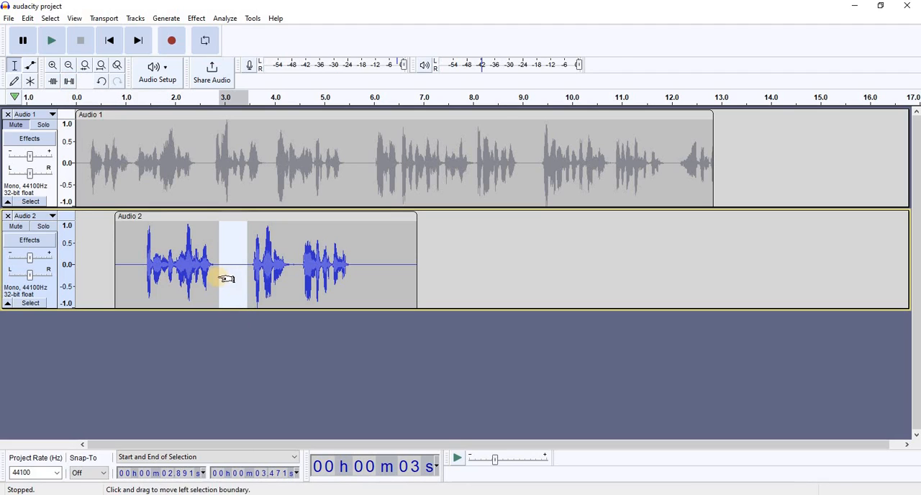
- Remove the second audio track and unmute the first one
{"action": "left_click", "coordinate": [8, 216]}
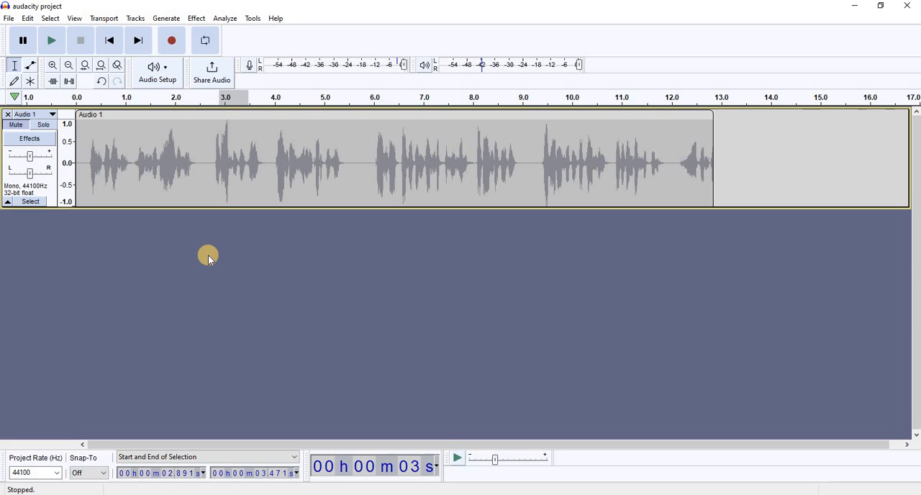
{"action": "left_click", "coordinate": [136, 18]}
{"action": "mouse_move", "coordinate": [185, 32]}
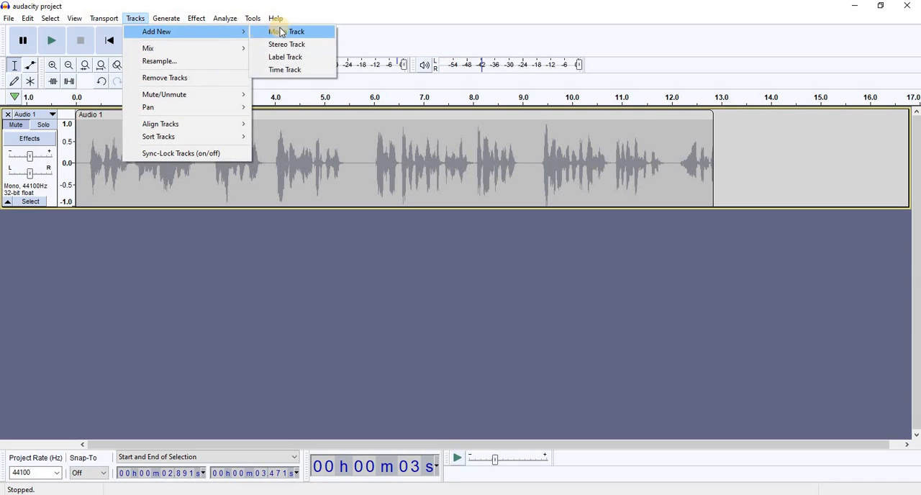
{"action": "left_click", "coordinate": [256, 314]}
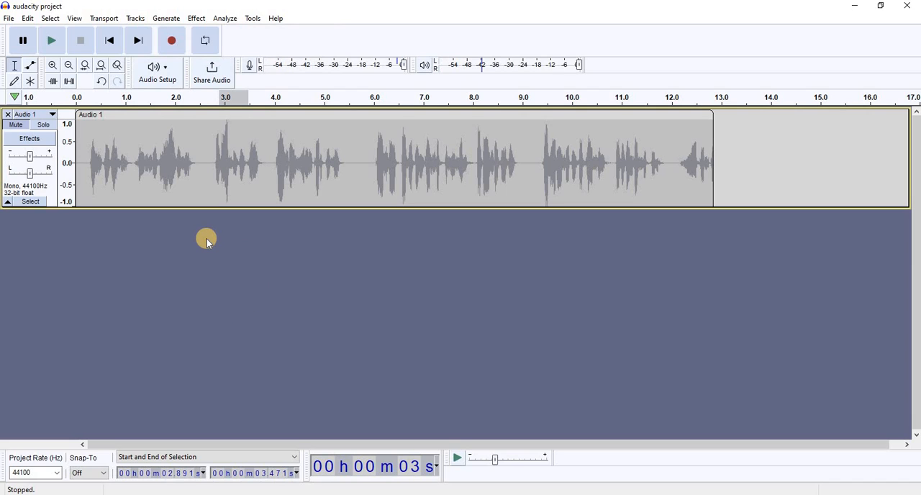
{"action": "key", "text": "ctrl+shift+u"}
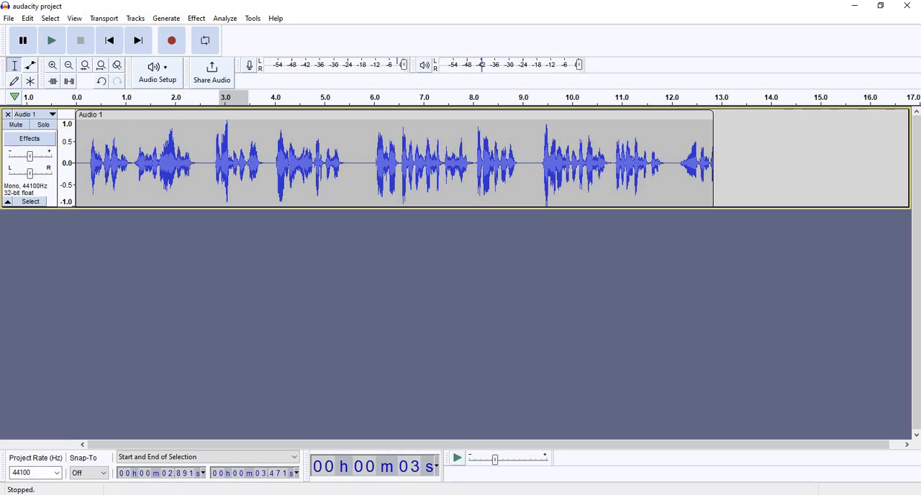
- Select the short gap from about 3.76 to 4.01 seconds on the remaining track and play it
{"action": "left_click", "coordinate": [53, 65]}
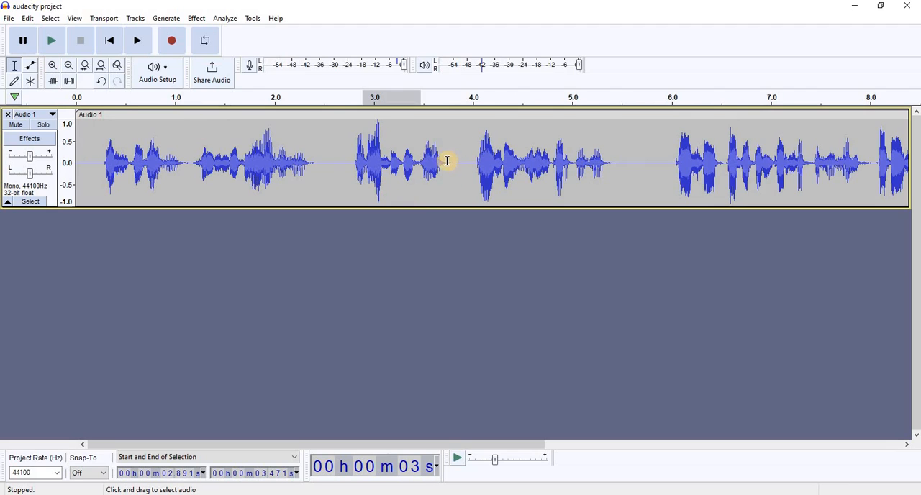
{"action": "left_click_drag", "start_coordinate": [451, 162], "coordinate": [474, 165]}
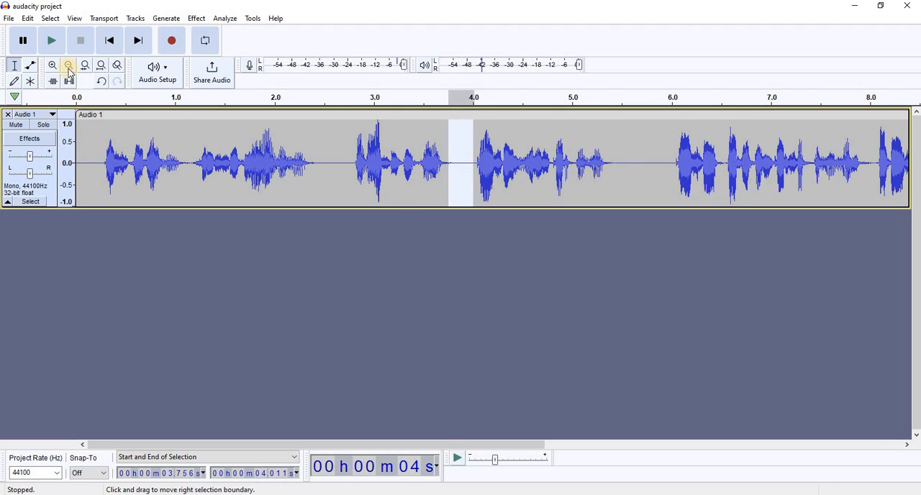
{"action": "left_click", "coordinate": [51, 43]}
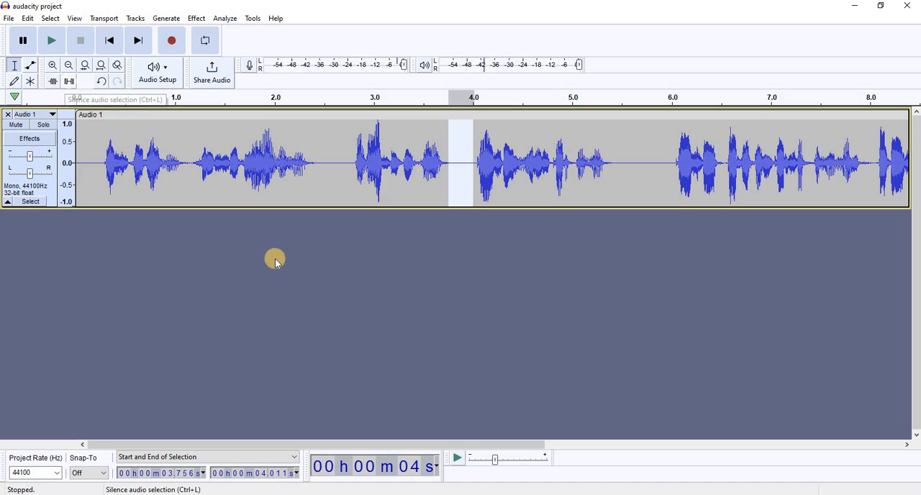
{"action": "left_click", "coordinate": [70, 66]}
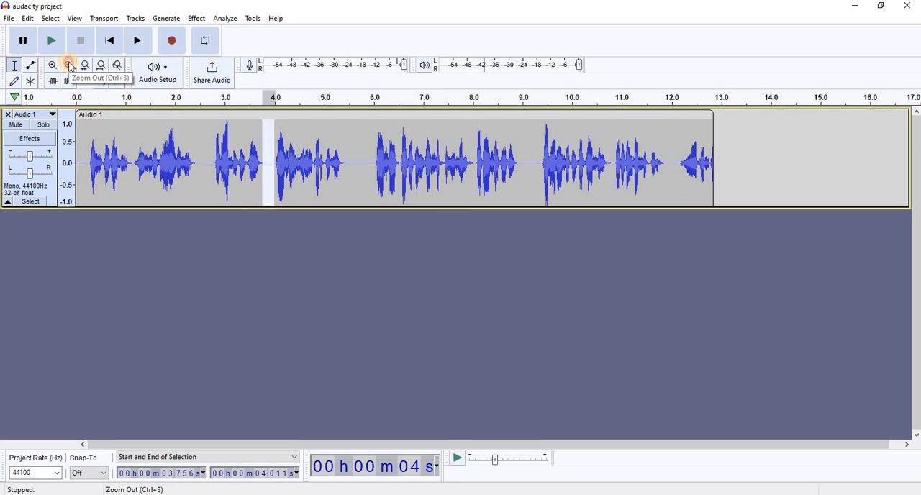
{"action": "left_click", "coordinate": [69, 65]}
{"action": "left_click", "coordinate": [53, 66]}
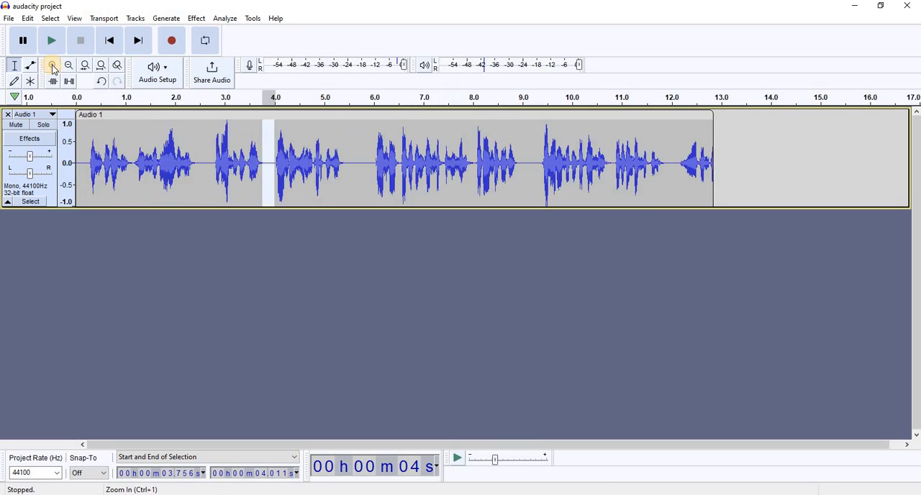
{"action": "left_click", "coordinate": [52, 65]}
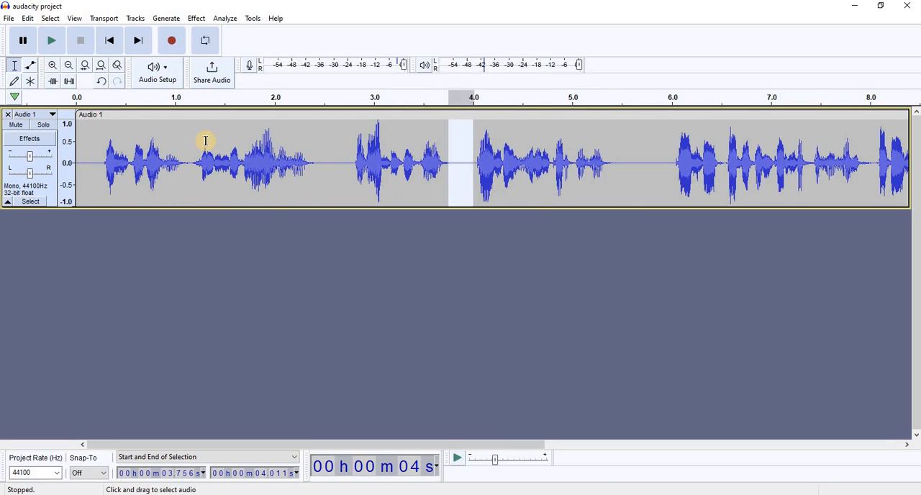
{"action": "key", "text": "ctrl+3"}
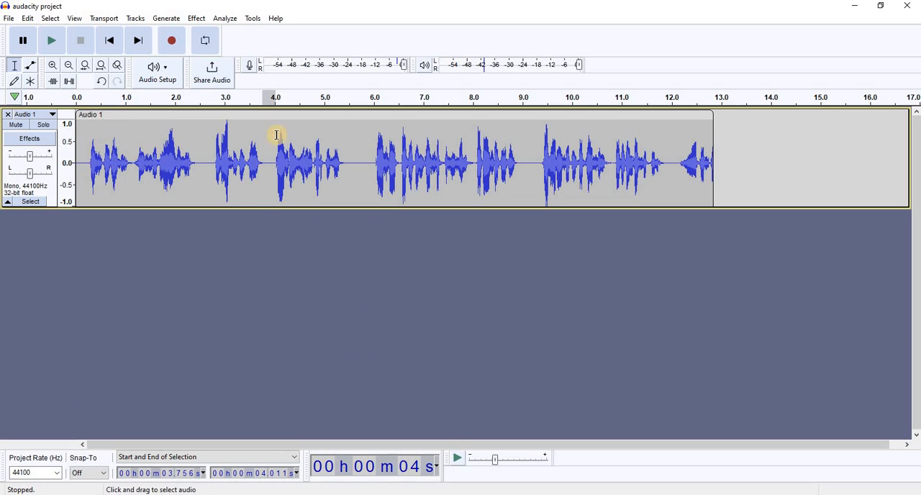
- Add a new mono track below the first, mute the first track and solo the new one
{"action": "left_click", "coordinate": [135, 19]}
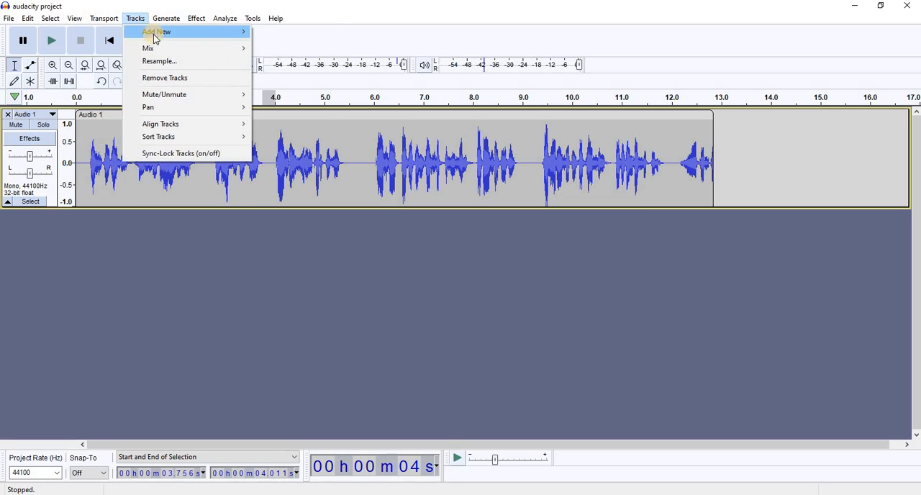
{"action": "mouse_move", "coordinate": [154, 33]}
{"action": "left_click", "coordinate": [291, 33]}
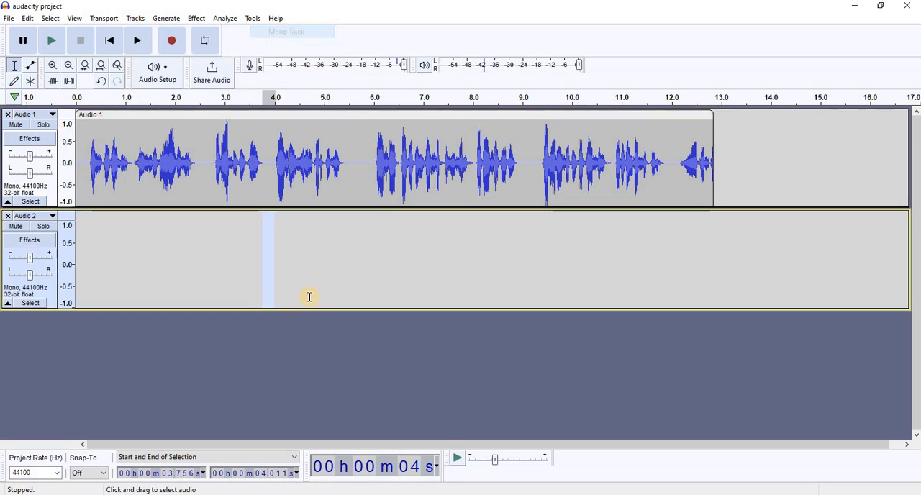
{"action": "left_click", "coordinate": [219, 265]}
{"action": "left_click", "coordinate": [14, 126]}
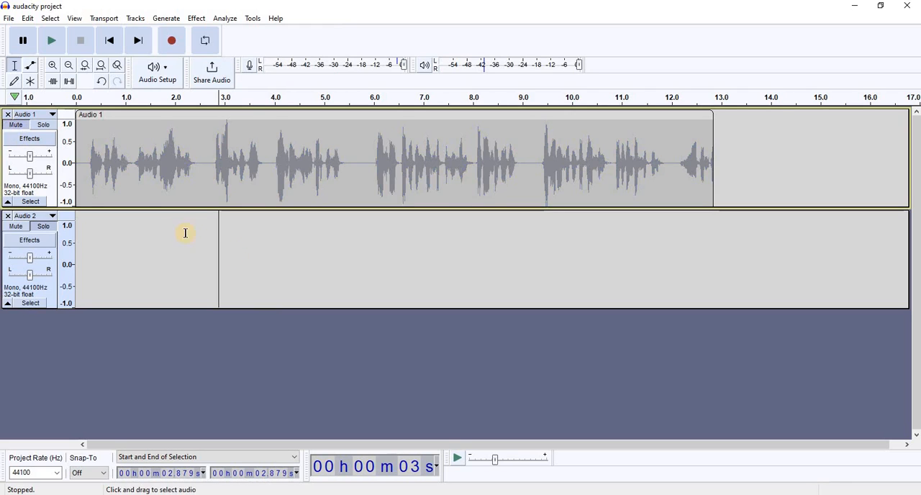
- Record a voice clip on the second track from about 2.2 to 8.1 seconds
{"action": "left_click", "coordinate": [254, 265]}
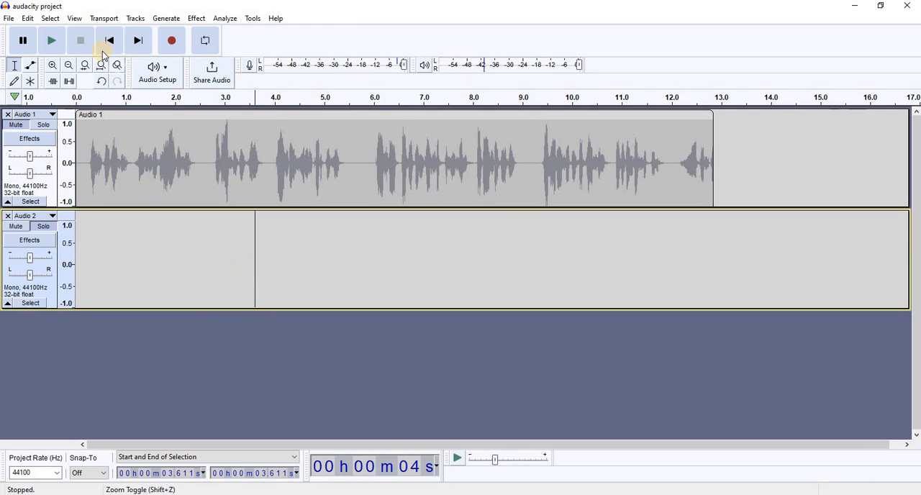
{"action": "left_click", "coordinate": [172, 42]}
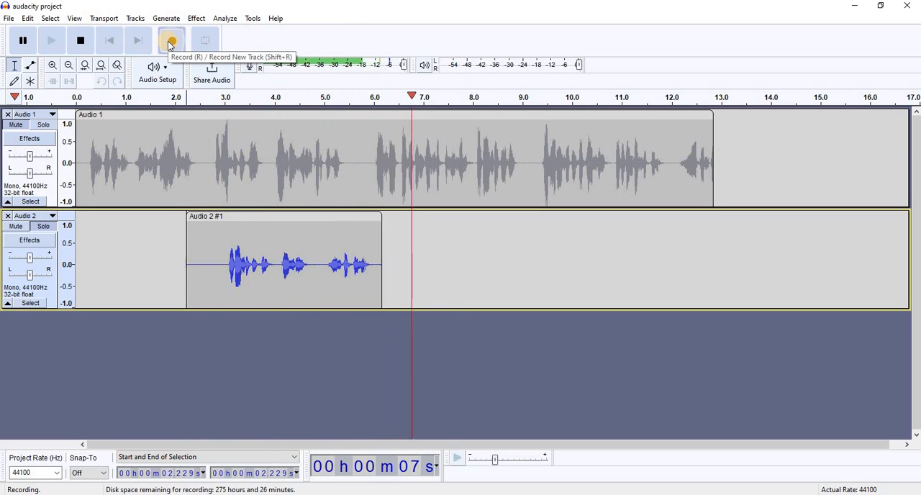
{"action": "key", "text": "space"}
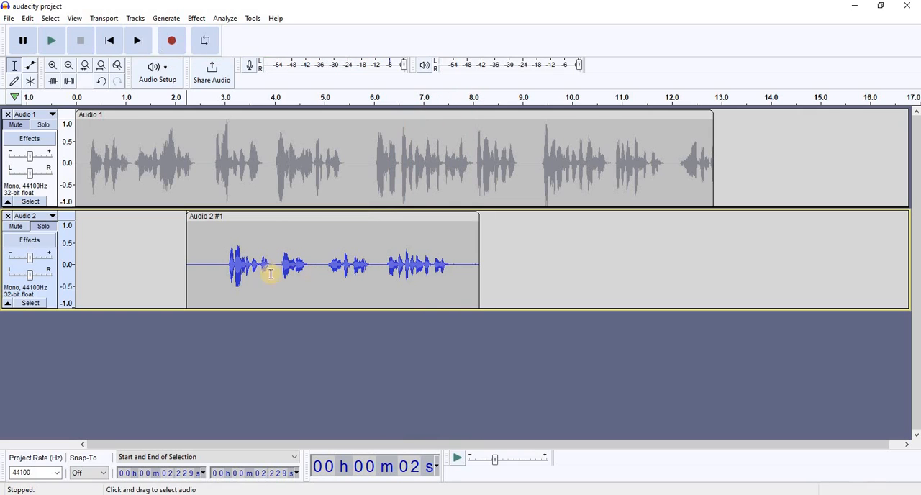
- Normalize the whole new clip to a peak amplitude of -1.0 dB with DC offset removal on
{"action": "double_click", "coordinate": [217, 276]}
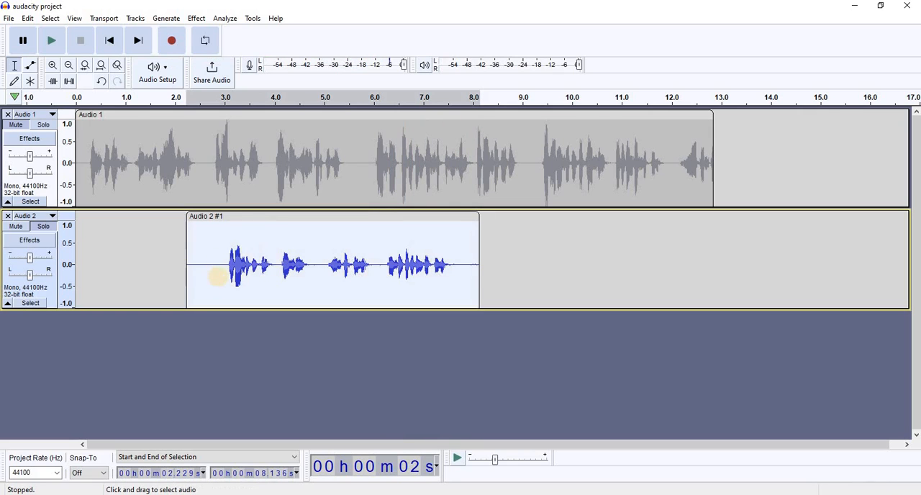
{"action": "left_click", "coordinate": [203, 21]}
{"action": "mouse_move", "coordinate": [270, 82]}
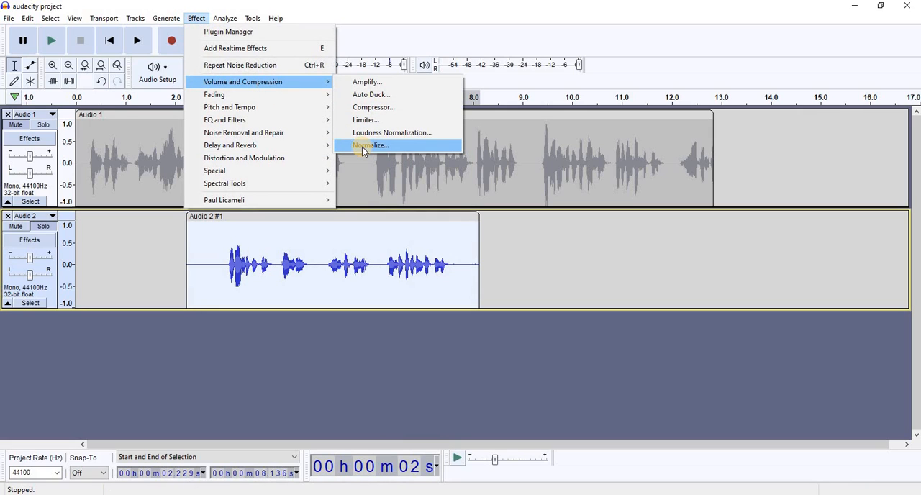
{"action": "left_click", "coordinate": [363, 146]}
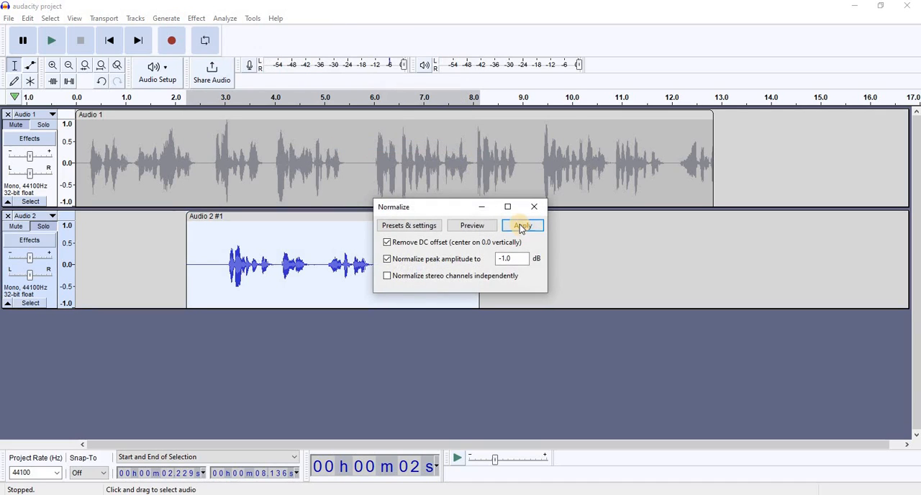
{"action": "left_click", "coordinate": [522, 226]}
- Apply the Compressor to the clip with -12 dB threshold, -40 dB noise floor, 2:1 ratio, 0.20 s attack and 1.0 s release
{"action": "left_click", "coordinate": [198, 20]}
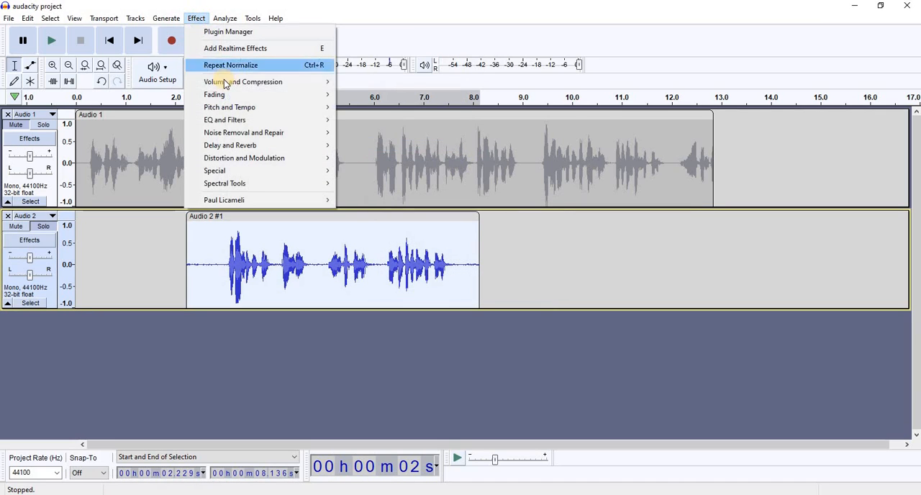
{"action": "mouse_move", "coordinate": [317, 83]}
{"action": "left_click", "coordinate": [366, 110]}
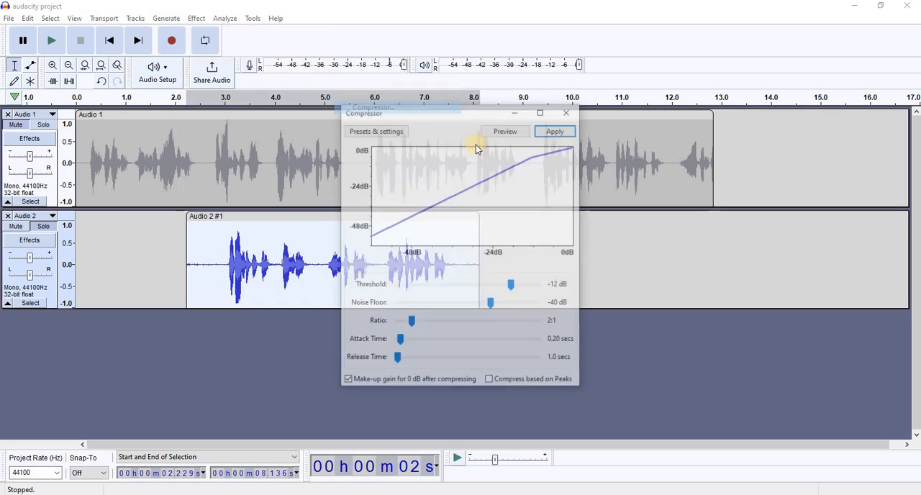
{"action": "left_click", "coordinate": [557, 130]}
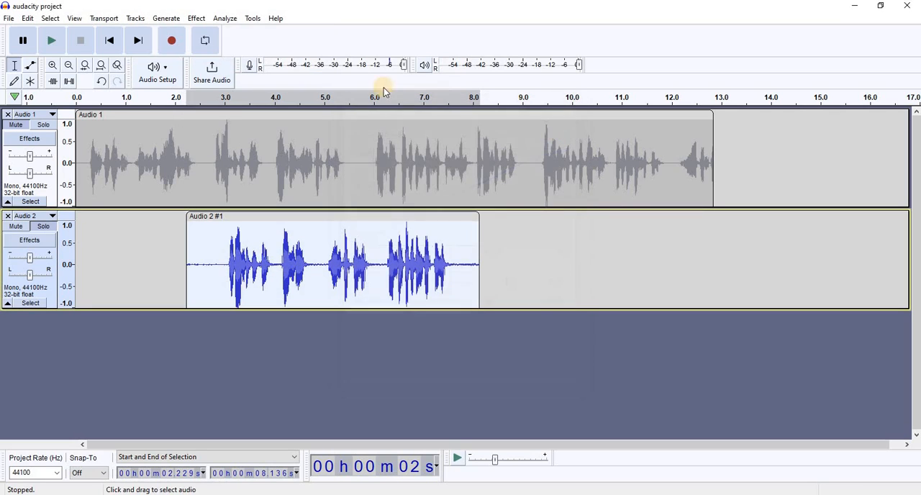
- Apply Filter Curve EQ to the second track's clip with the flat 0 dB curve
{"action": "left_click", "coordinate": [201, 20]}
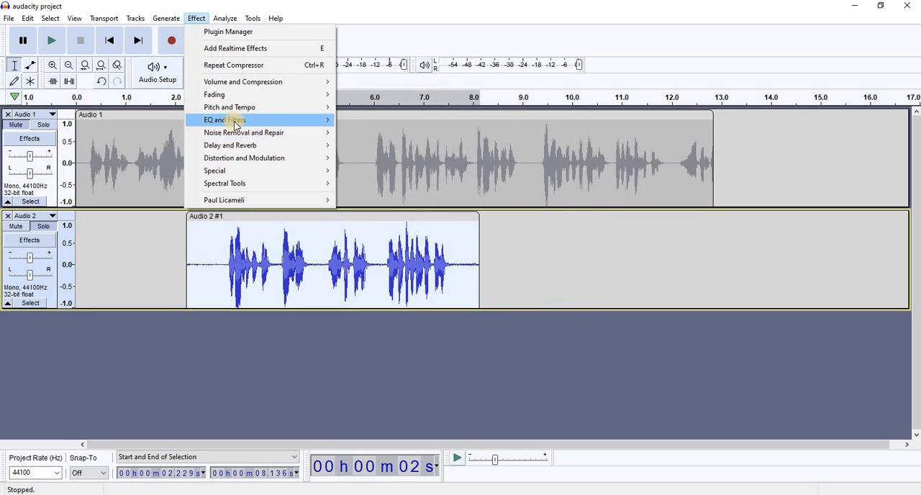
{"action": "mouse_move", "coordinate": [235, 120]}
{"action": "left_click", "coordinate": [382, 134]}
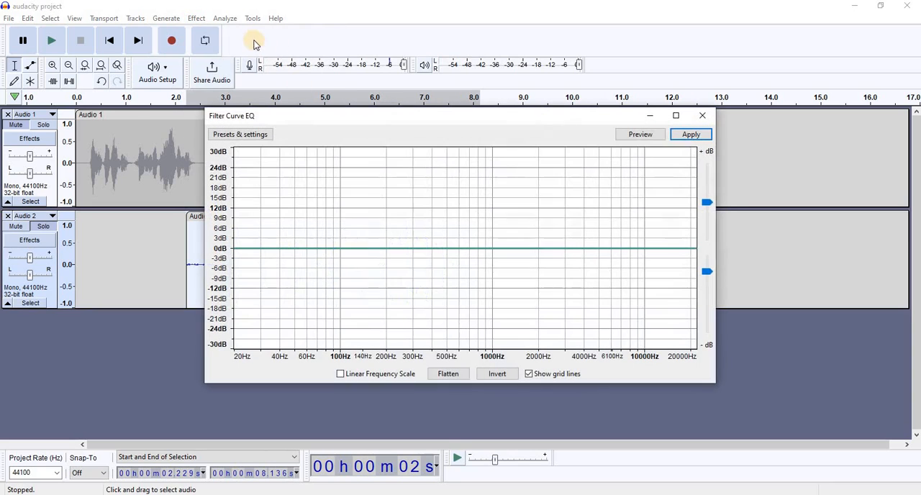
{"action": "left_click", "coordinate": [687, 135]}
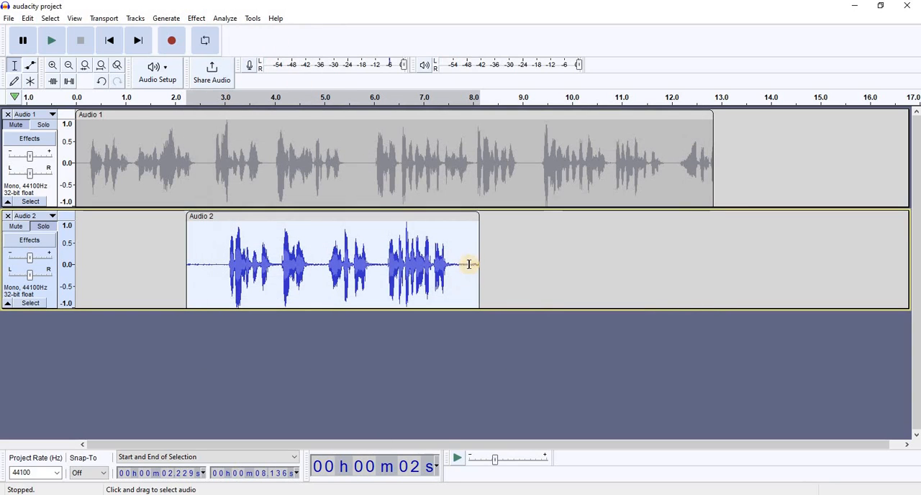
- Capture a noise profile from the silent stretch of the second track between about 2.31 and 2.97 seconds
{"action": "left_click_drag", "start_coordinate": [191, 263], "coordinate": [223, 266]}
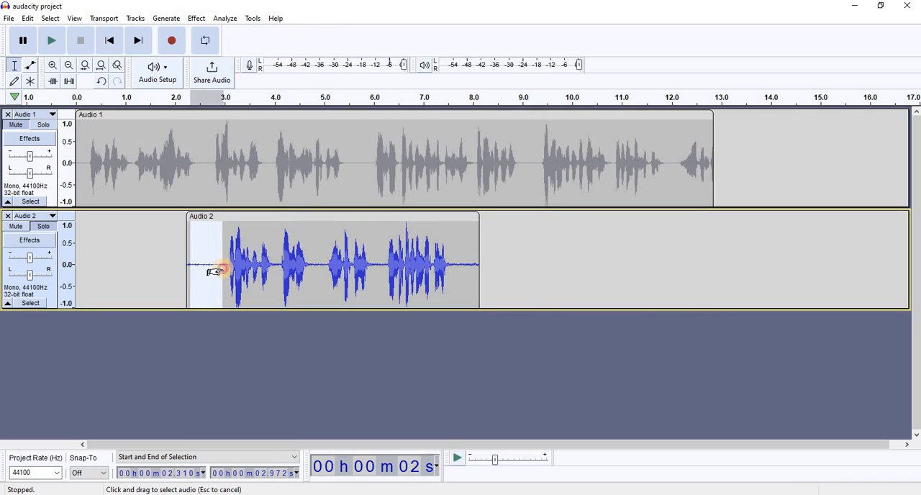
{"action": "left_click", "coordinate": [197, 18]}
{"action": "mouse_move", "coordinate": [242, 134]}
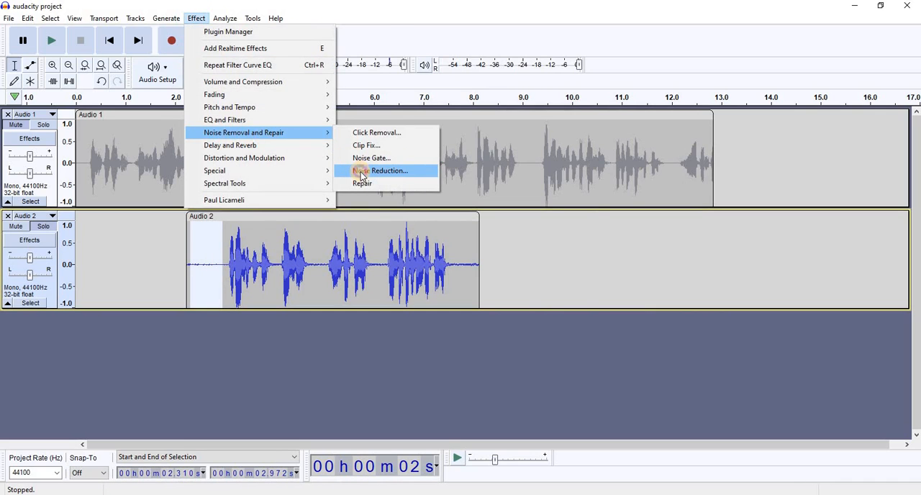
{"action": "left_click", "coordinate": [361, 173]}
{"action": "left_click", "coordinate": [452, 193]}
- Apply Noise Reduction twice to the whole clip with 12 dB reduction, sensitivity 6.00 and 3 smoothing bands
{"action": "left_click", "coordinate": [305, 285]}
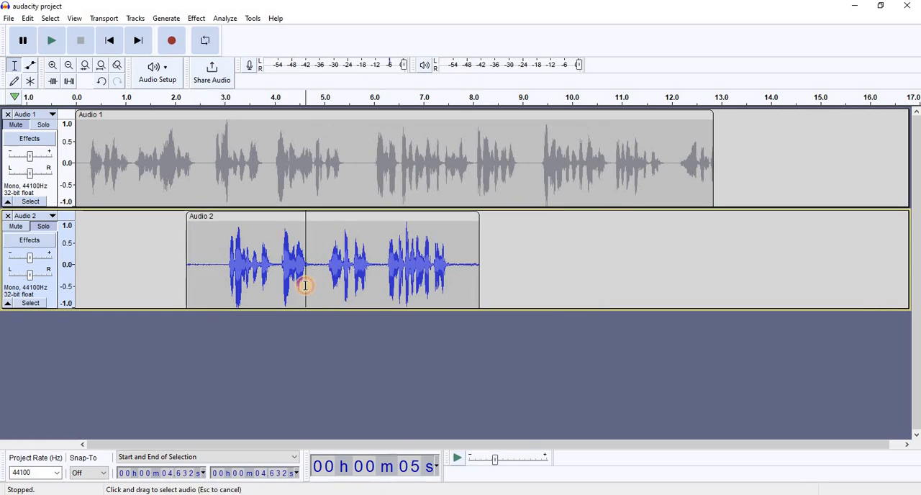
{"action": "double_click", "coordinate": [305, 285]}
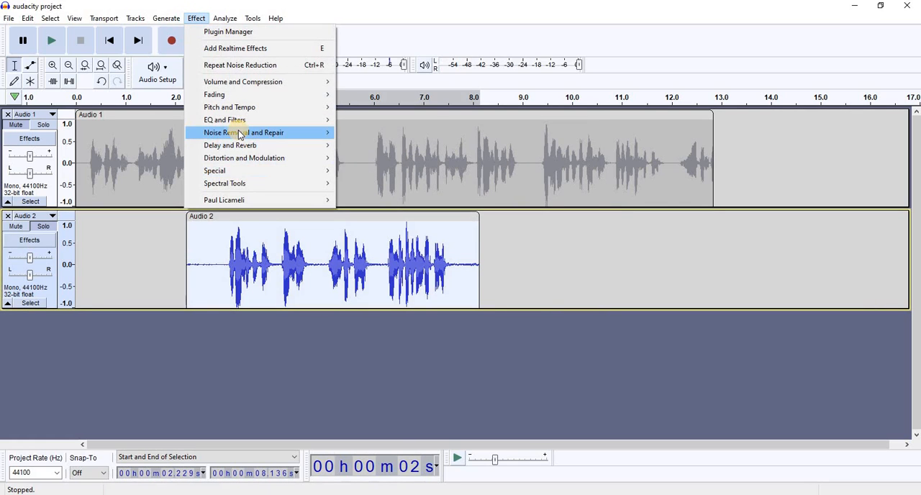
{"action": "mouse_move", "coordinate": [239, 133]}
{"action": "left_click", "coordinate": [354, 173]}
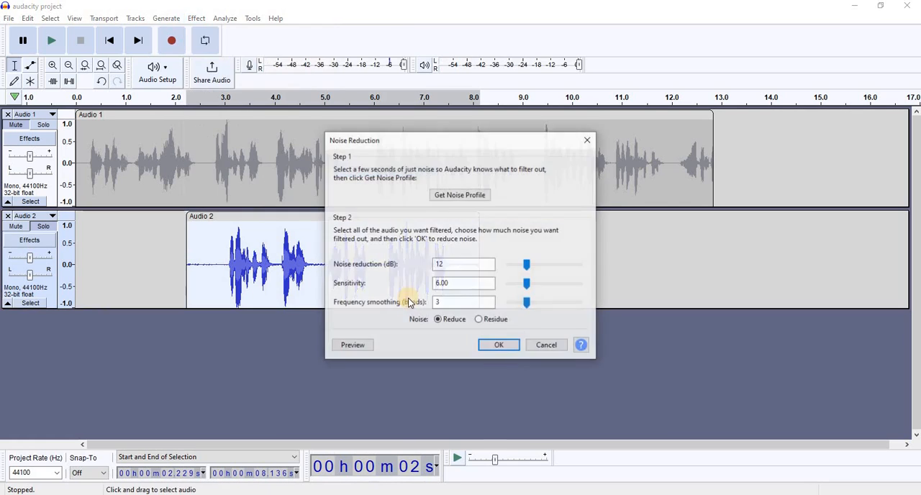
{"action": "left_click", "coordinate": [492, 346]}
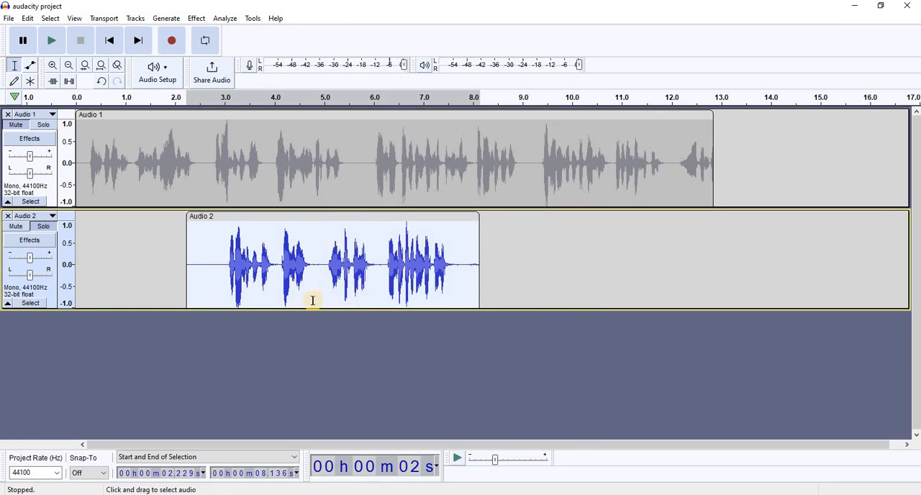
{"action": "left_click", "coordinate": [197, 18]}
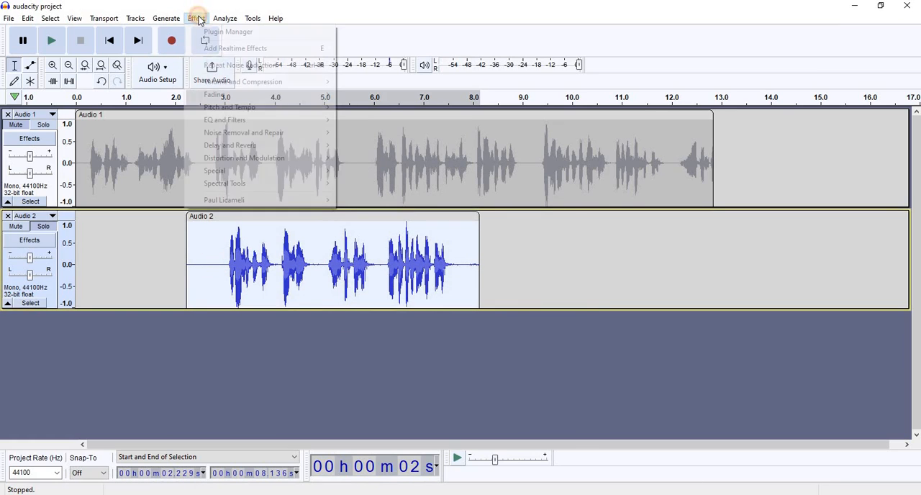
{"action": "left_click", "coordinate": [229, 65]}
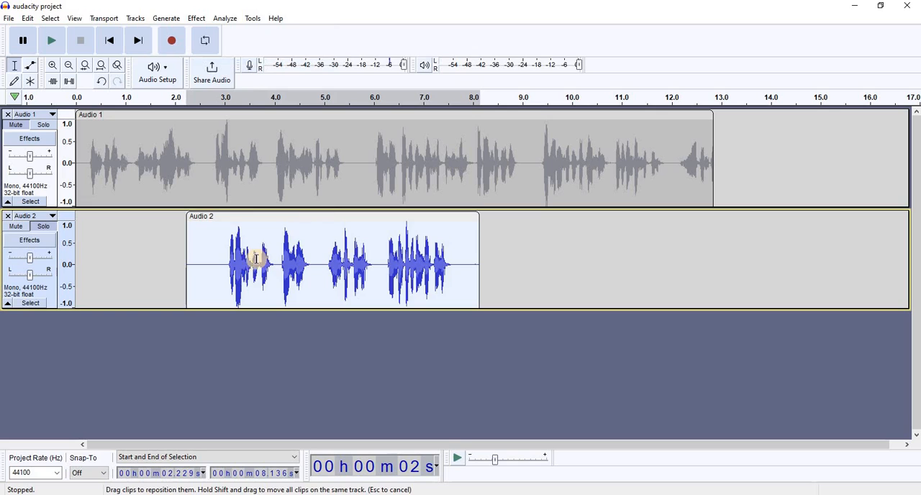
- Play the second track from about 2.8 seconds and pause near 6.8 seconds
{"action": "left_click", "coordinate": [216, 254]}
{"action": "left_click", "coordinate": [52, 40]}
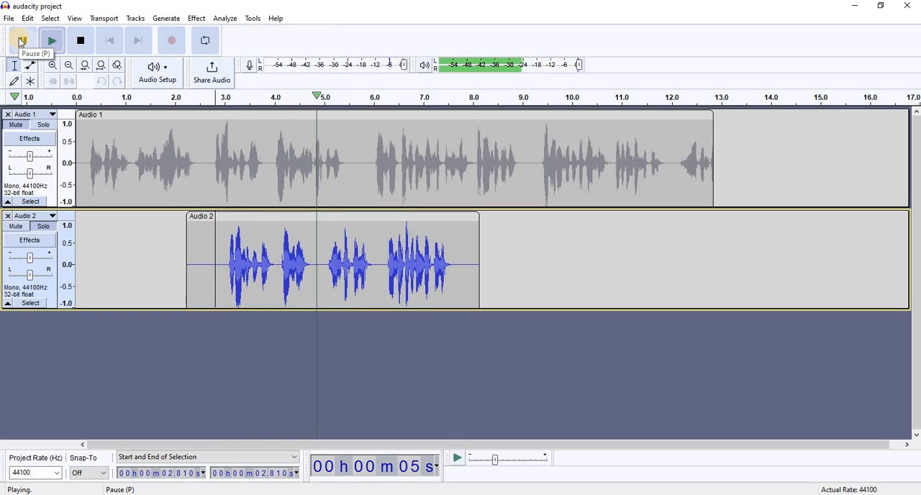
{"action": "left_click", "coordinate": [21, 41]}
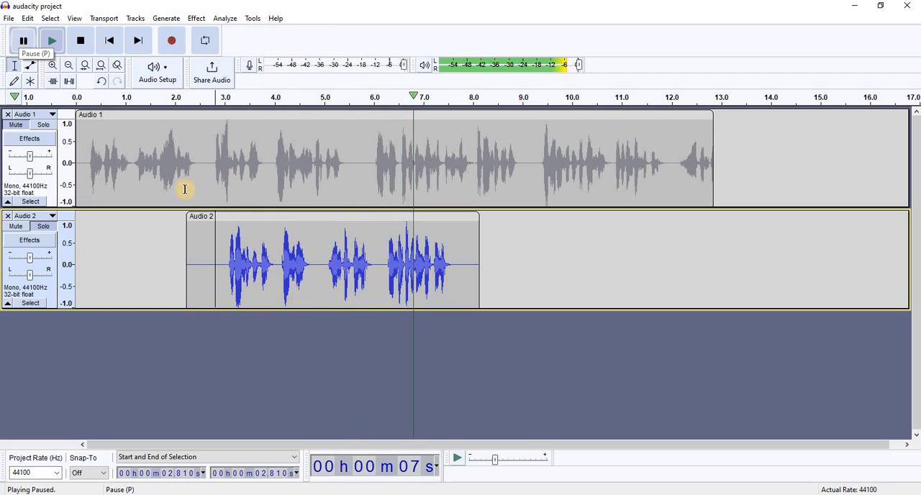
- Copy the speech from about 2.97 to 7.72 seconds on the second track, and remove that track
{"action": "left_click", "coordinate": [189, 247]}
{"action": "left_click_drag", "start_coordinate": [224, 263], "coordinate": [458, 270]}
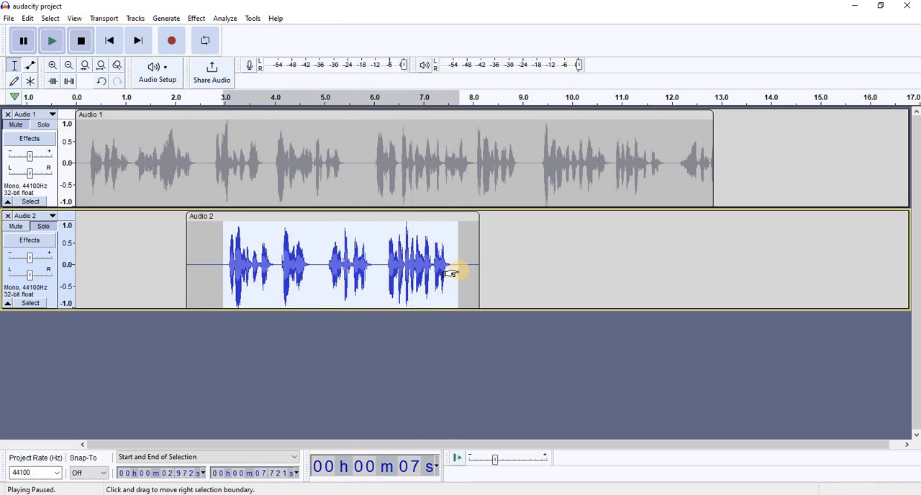
{"action": "key", "text": "space"}
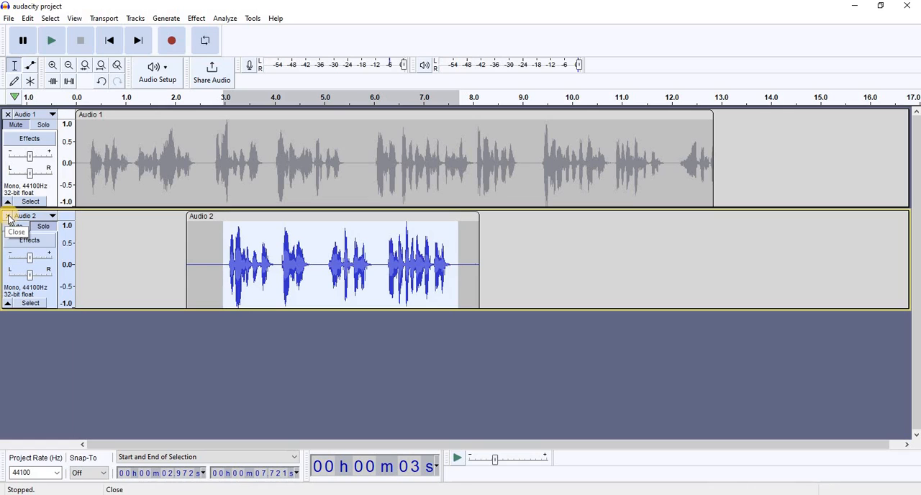
{"action": "left_click", "coordinate": [8, 216]}
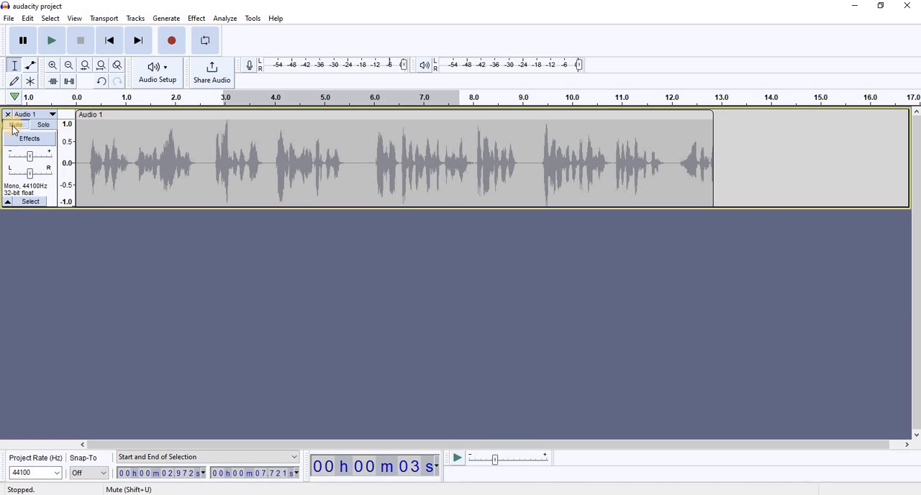
- Unmute the first track and paste the copied speech into it at about 5.78 seconds
{"action": "left_click", "coordinate": [365, 164]}
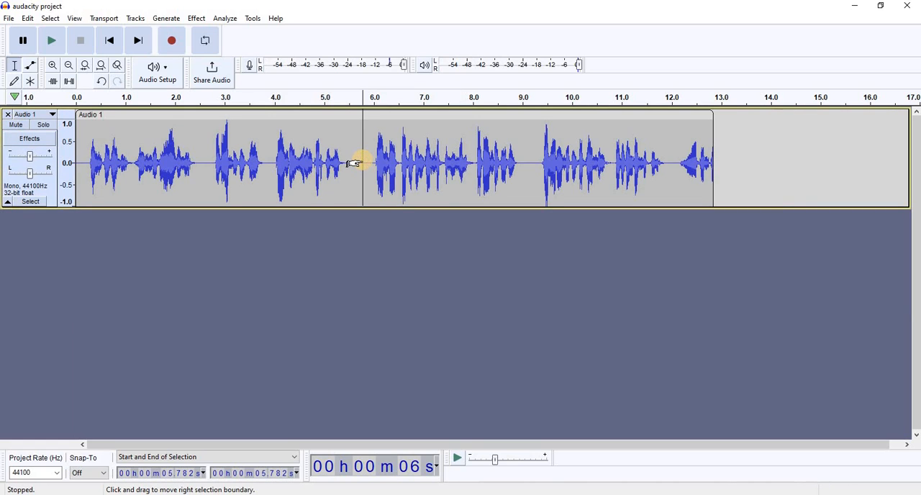
{"action": "key", "text": "ctrl+v"}
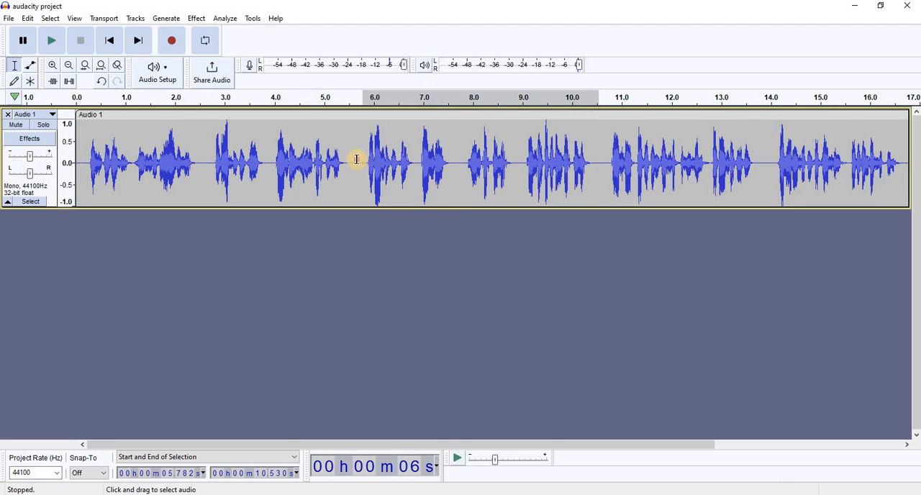
- Amplify the voice track section from about 5.67 to 10.60 seconds by -2.1 dB
{"action": "left_click_drag", "start_coordinate": [356, 160], "coordinate": [601, 167]}
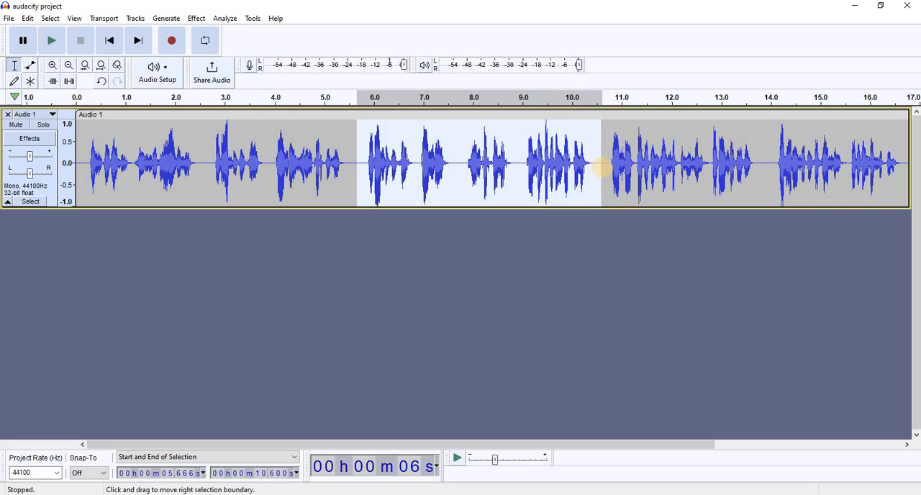
{"action": "left_click", "coordinate": [196, 18]}
{"action": "mouse_move", "coordinate": [237, 82]}
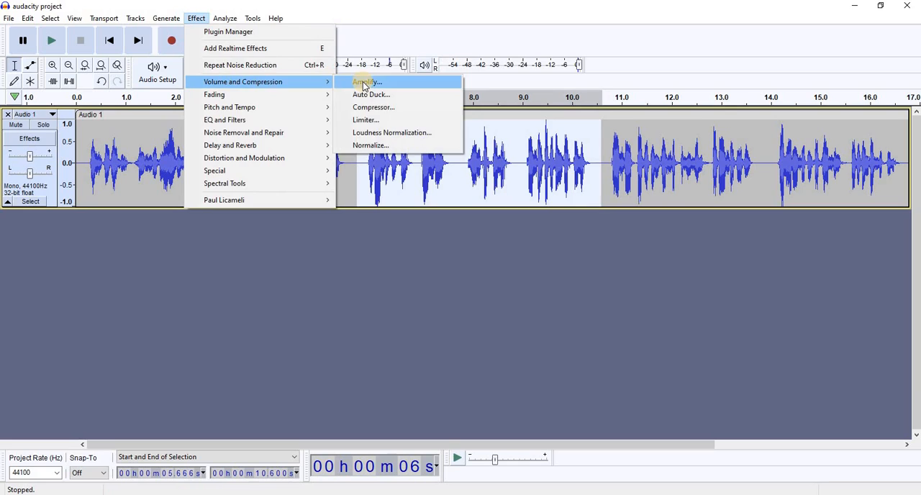
{"action": "left_click", "coordinate": [364, 81]}
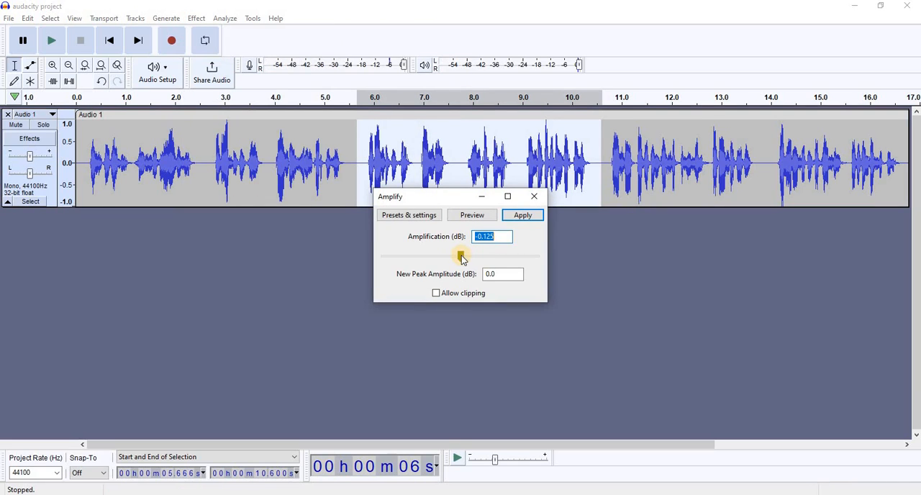
{"action": "mouse_move", "coordinate": [462, 257]}
{"action": "left_mouse_down"}
{"action": "mouse_move", "coordinate": [454, 258]}
{"action": "mouse_move", "coordinate": [478, 260]}
{"action": "mouse_move", "coordinate": [459, 263]}
{"action": "left_mouse_up"}
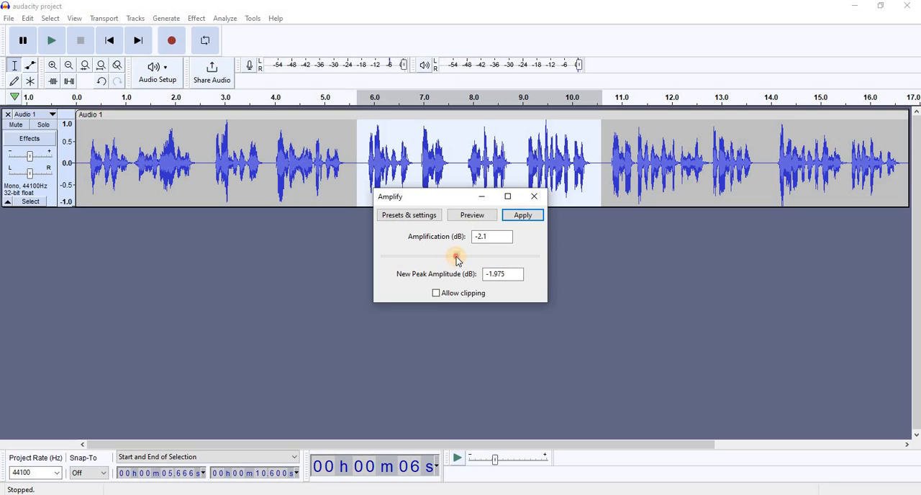
{"action": "left_click", "coordinate": [521, 215]}
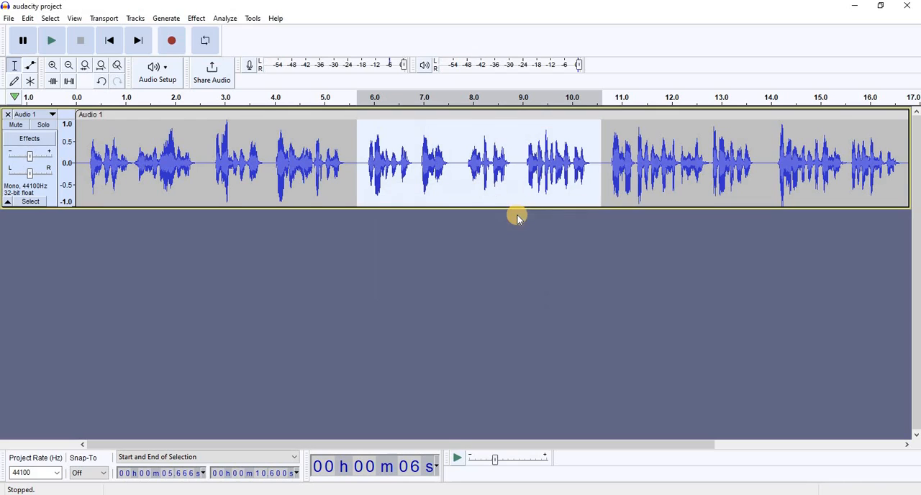
{"action": "left_click", "coordinate": [497, 288]}
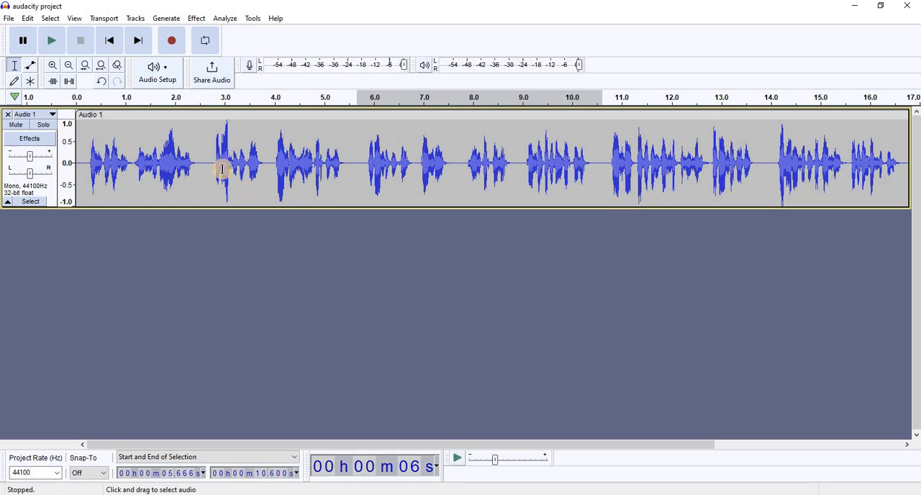
- Import the "Hopeful Freedom" music file from the Downloads folder as a new track
{"action": "left_click", "coordinate": [9, 19]}
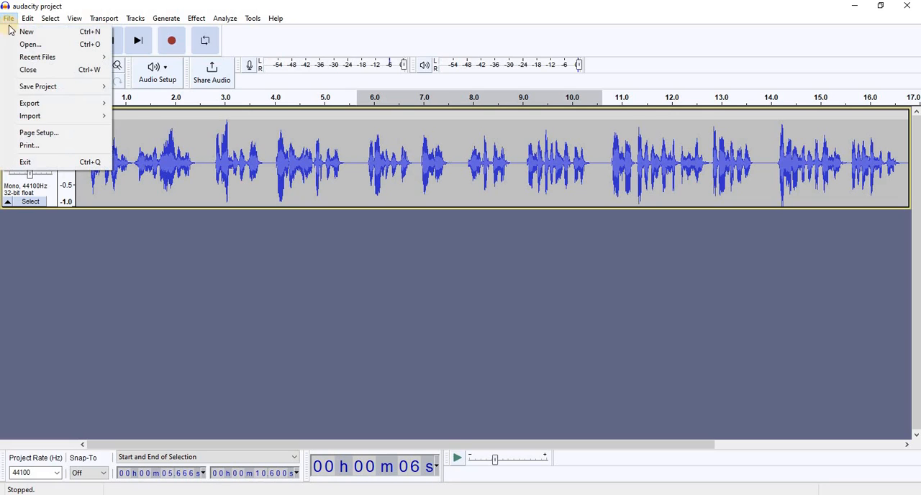
{"action": "mouse_move", "coordinate": [33, 116]}
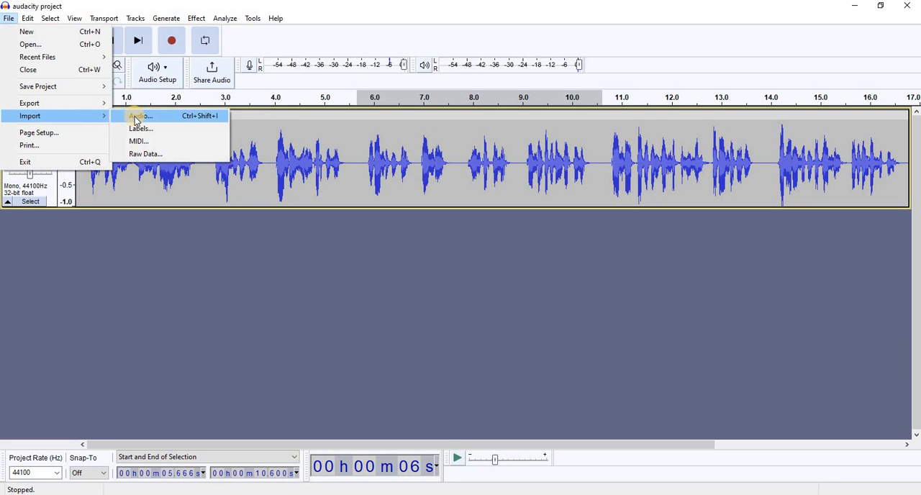
{"action": "left_click", "coordinate": [135, 118]}
{"action": "left_click", "coordinate": [32, 183]}
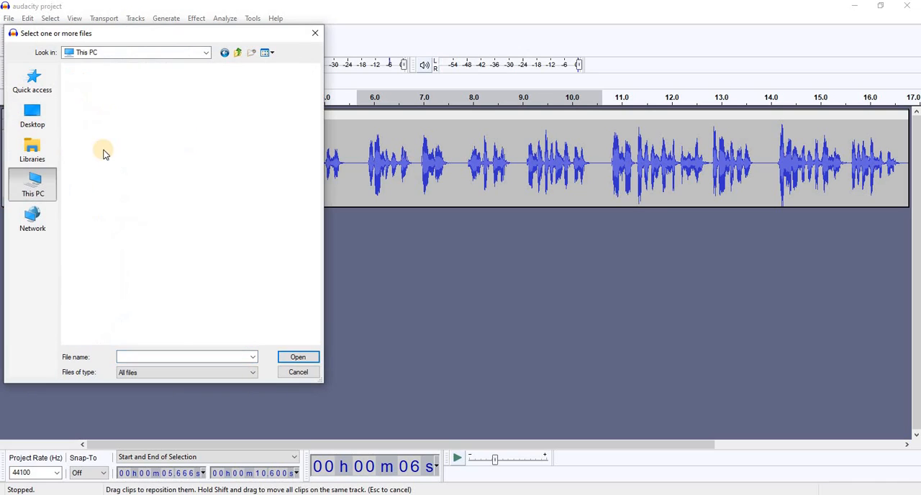
{"action": "double_click", "coordinate": [103, 181]}
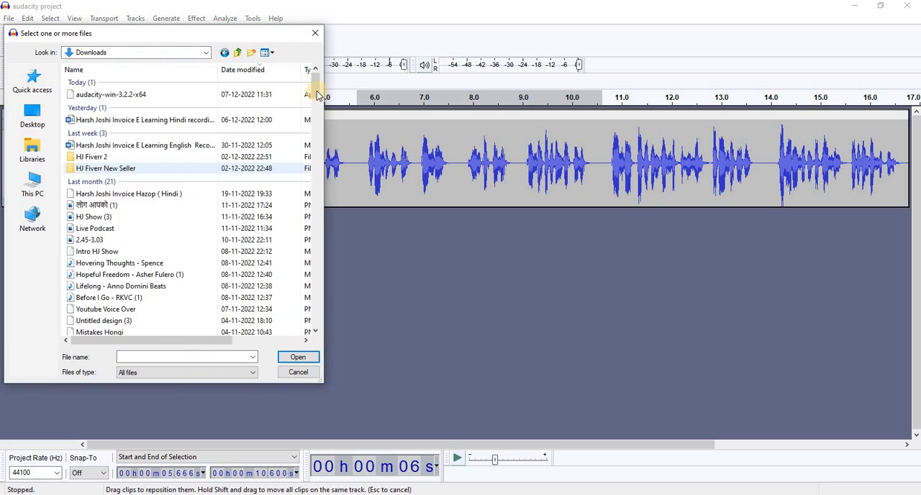
{"action": "left_click_drag", "start_coordinate": [317, 119], "coordinate": [317, 105]}
{"action": "left_click", "coordinate": [104, 122]}
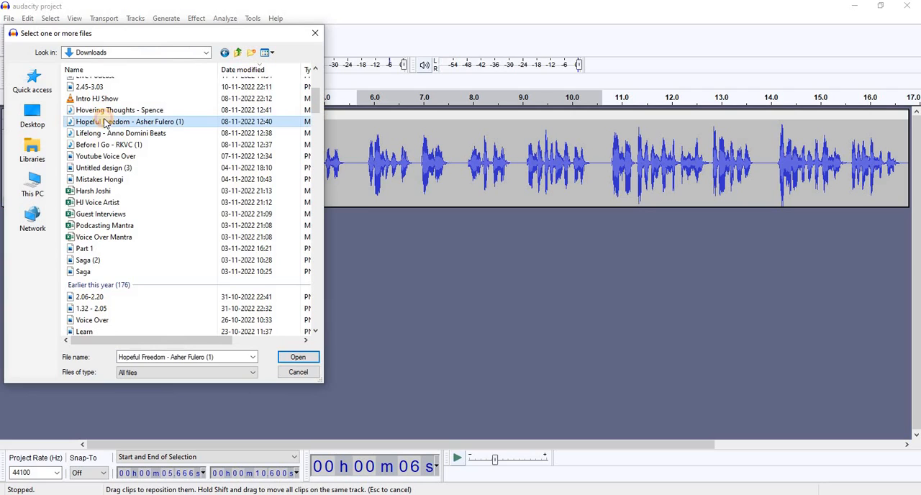
{"action": "left_click", "coordinate": [297, 362]}
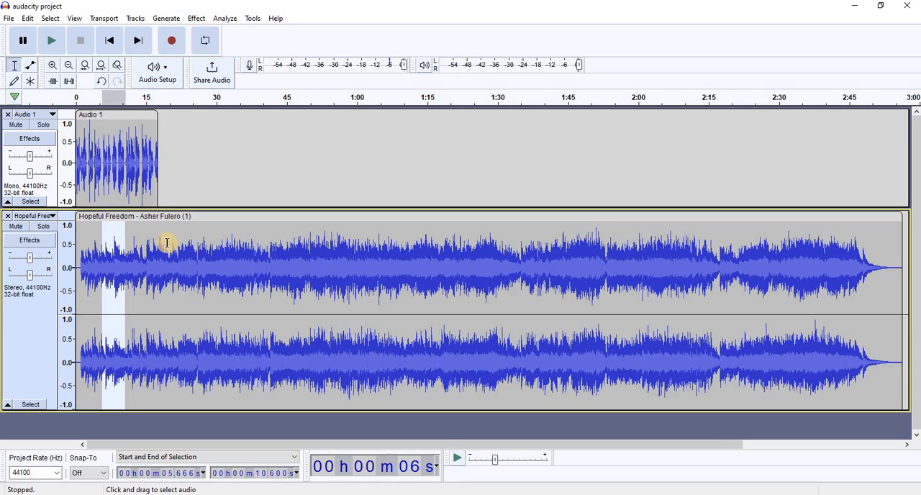
- Delete the music from the end of the voice clip, about 17.6 seconds, through the end of the track
{"action": "left_click", "coordinate": [167, 243]}
{"action": "left_click", "coordinate": [159, 247]}
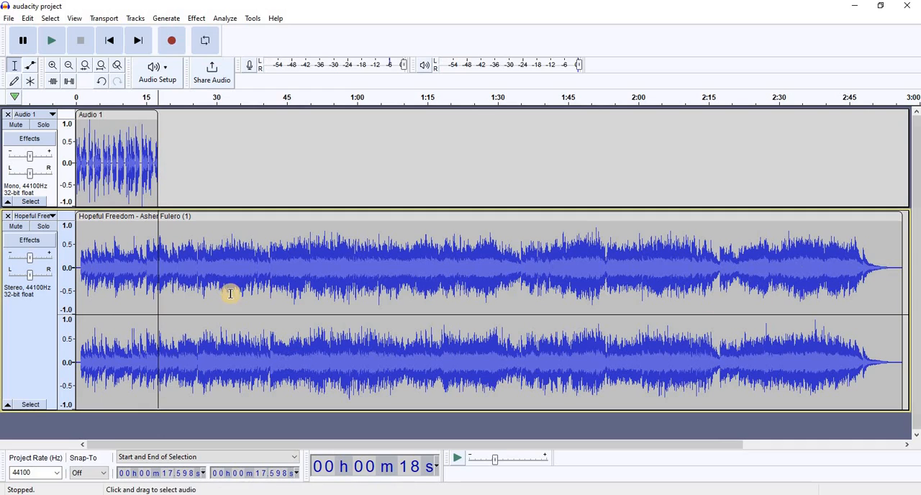
{"action": "left_click", "coordinate": [147, 263]}
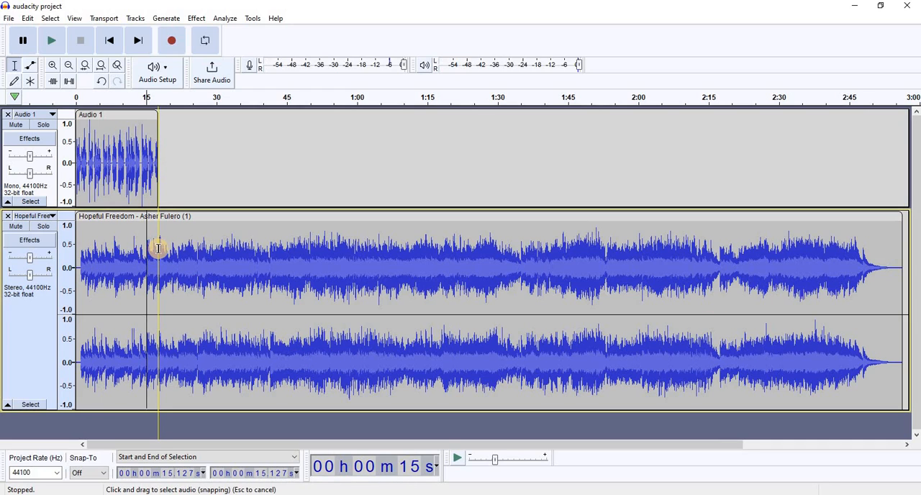
{"action": "left_click_drag", "start_coordinate": [158, 249], "coordinate": [913, 290]}
{"action": "key", "text": "Delete"}
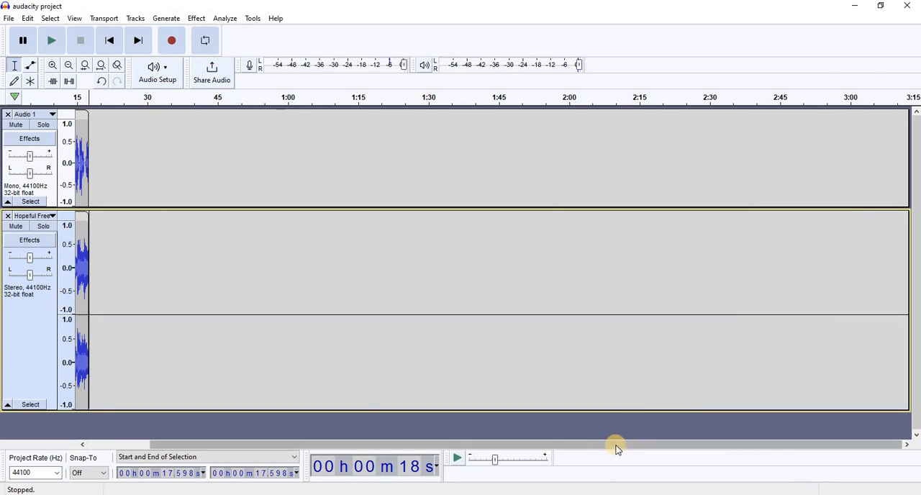
{"action": "left_click_drag", "start_coordinate": [617, 449], "coordinate": [138, 154]}
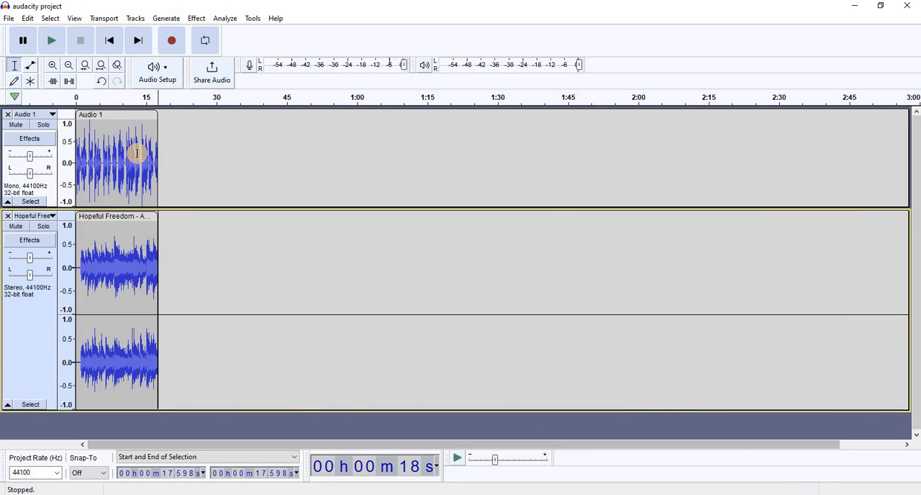
- Play the voice and music together from about 0.2 seconds and pause near 3 seconds
{"action": "left_click", "coordinate": [51, 67]}
{"action": "left_click", "coordinate": [51, 67]}
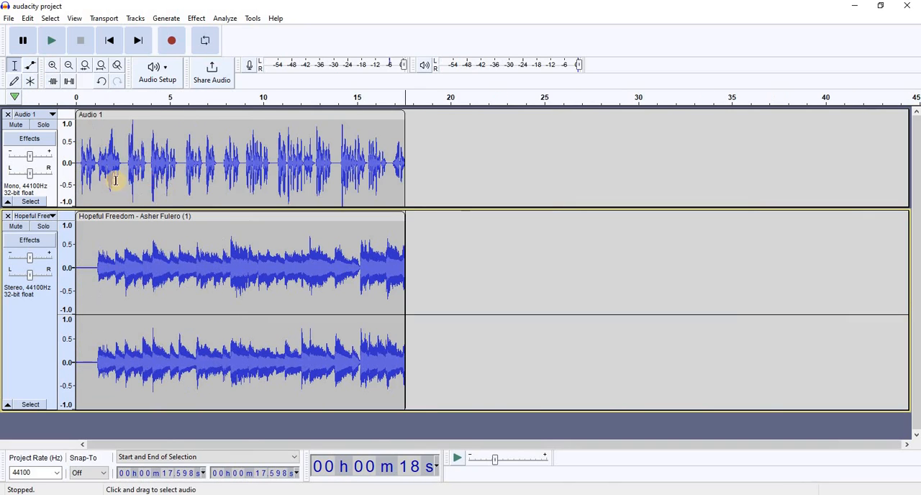
{"action": "left_click", "coordinate": [81, 167]}
{"action": "left_click", "coordinate": [51, 41]}
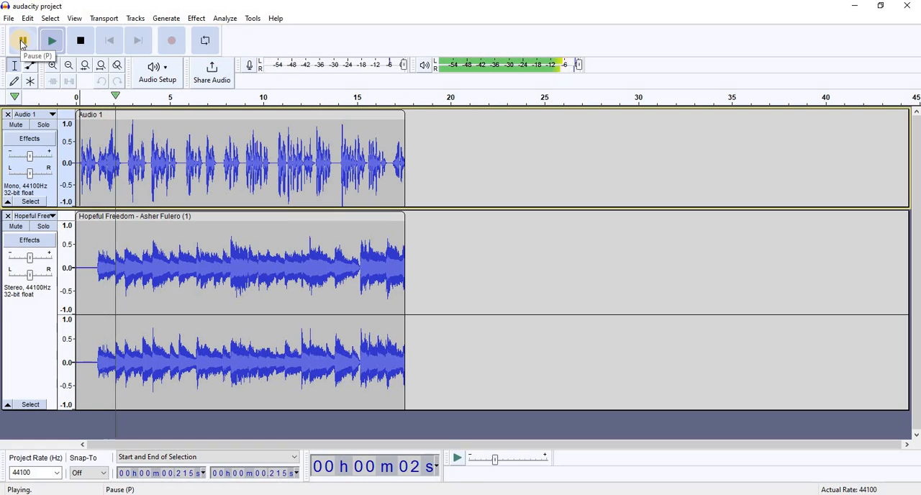
{"action": "key", "text": "p"}
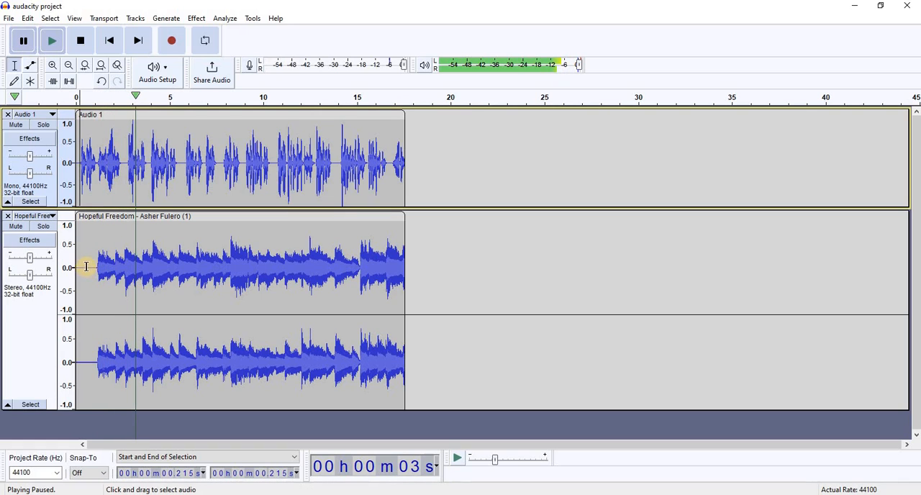
- Delete the silent opening of the music track and the end of the voice clip after about 16.74 seconds
{"action": "left_click_drag", "start_coordinate": [92, 266], "coordinate": [72, 270]}
{"action": "key", "text": "Delete"}
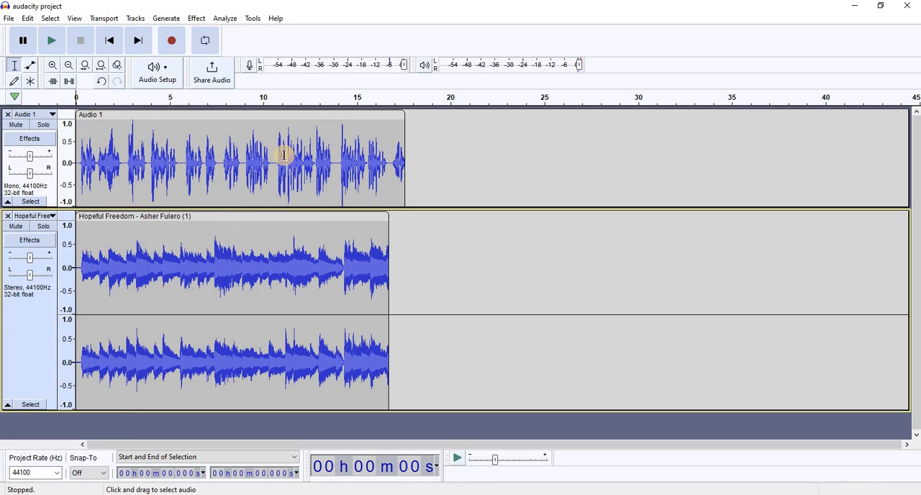
{"action": "left_click_drag", "start_coordinate": [401, 169], "coordinate": [422, 173]}
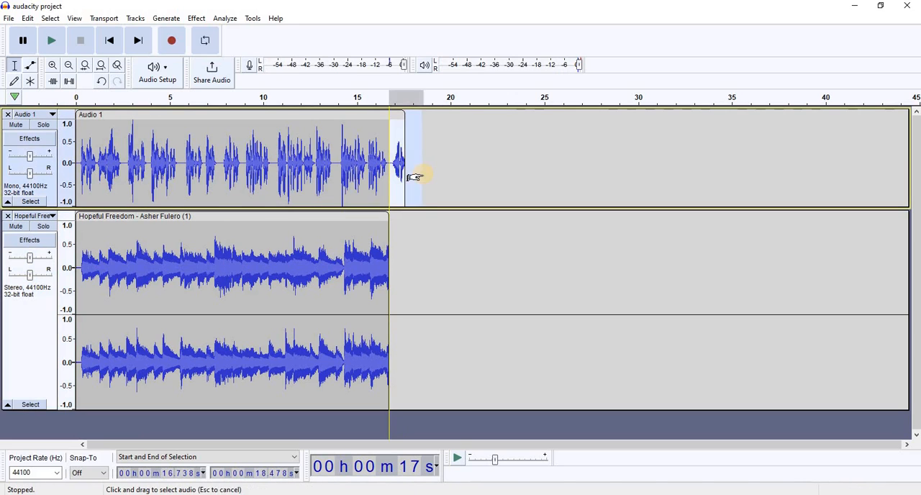
{"action": "key", "text": "Delete"}
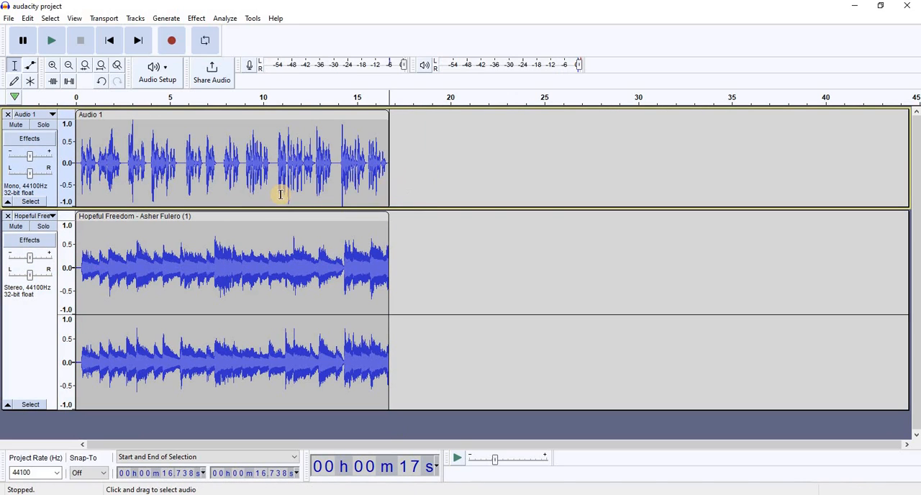
- Try lowering the whole music clip with Amplify set to -15.3 dB
{"action": "double_click", "coordinate": [175, 249]}
{"action": "left_click", "coordinate": [197, 20]}
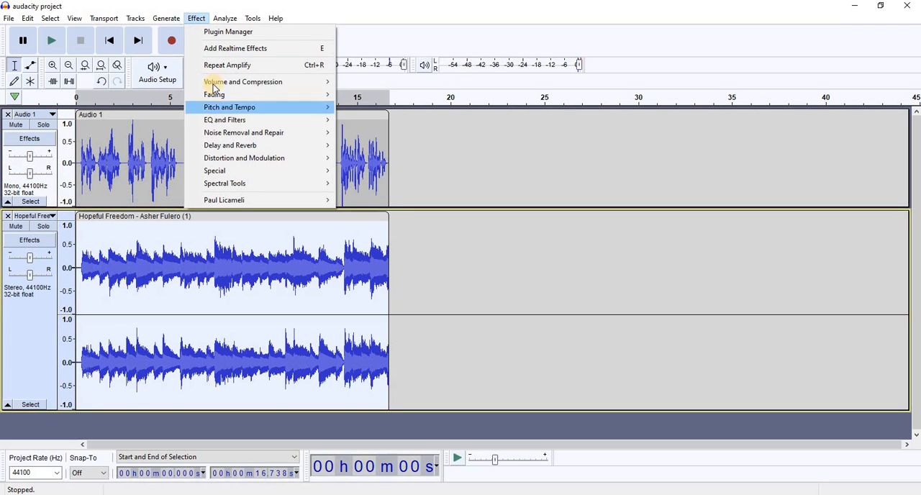
{"action": "mouse_move", "coordinate": [259, 83]}
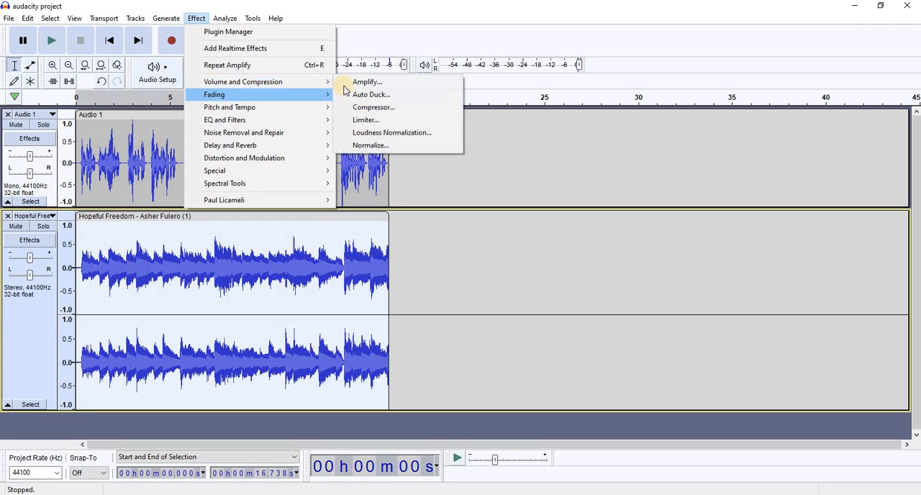
{"action": "left_click", "coordinate": [367, 82]}
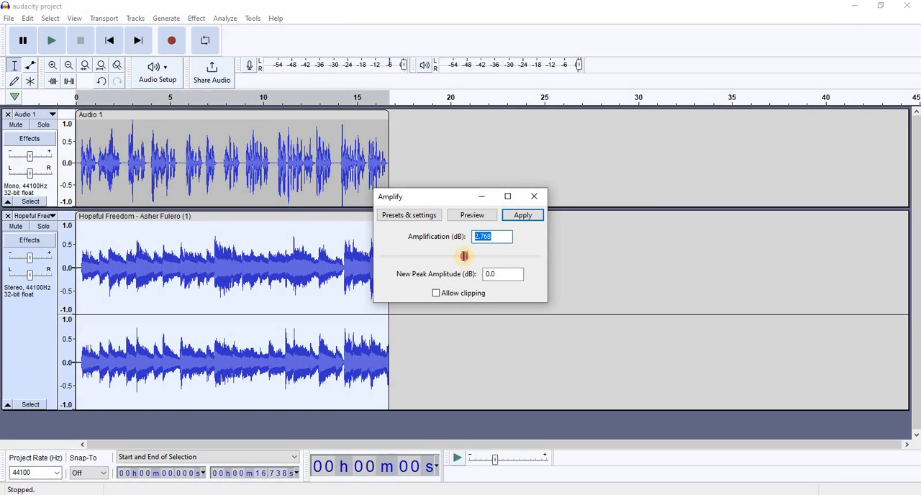
{"action": "left_click_drag", "start_coordinate": [465, 256], "coordinate": [437, 250]}
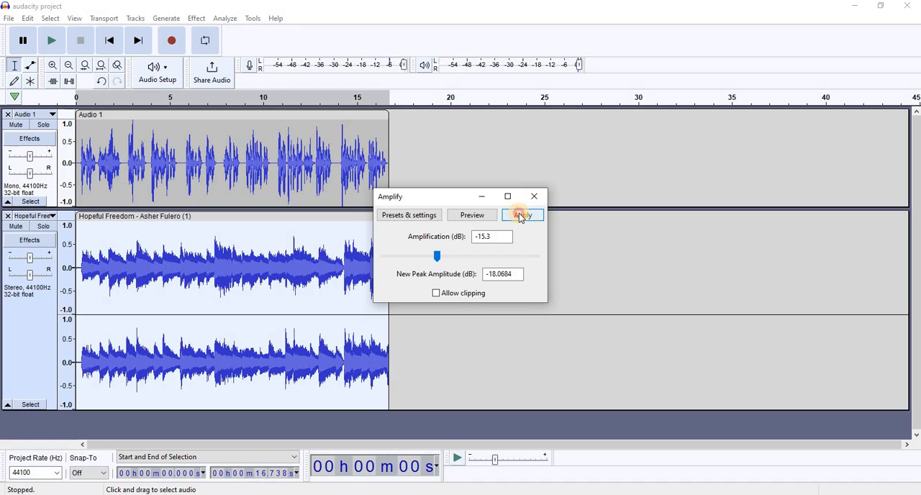
{"action": "left_click", "coordinate": [520, 214]}
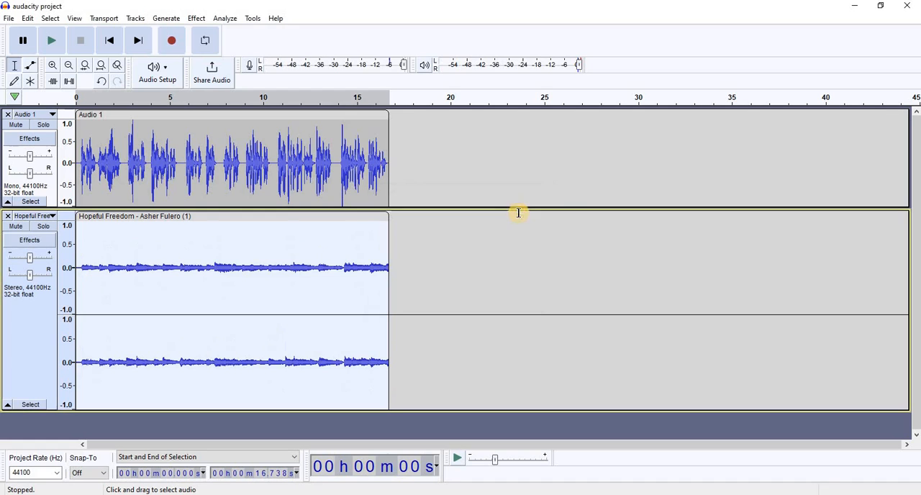
- Play both tracks from the beginning to about 4 seconds, and undo the music's amplification
{"action": "left_click", "coordinate": [73, 155]}
{"action": "left_click", "coordinate": [46, 43]}
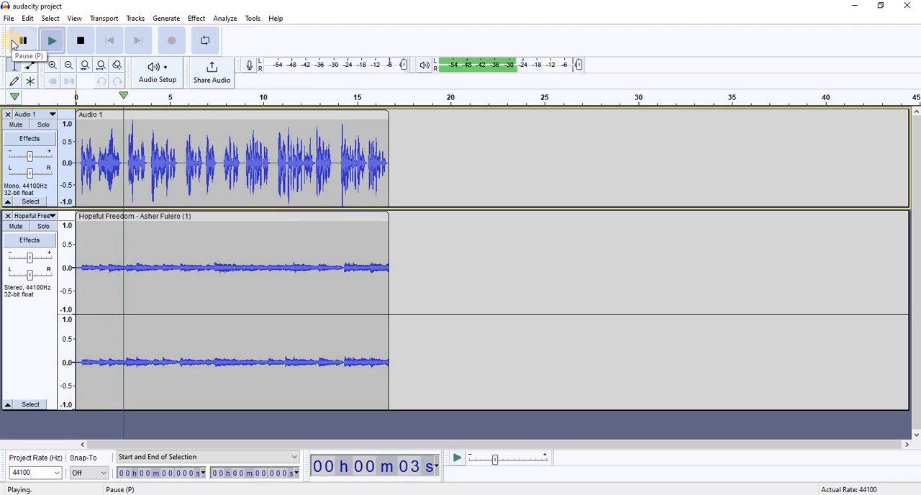
{"action": "left_click", "coordinate": [13, 44]}
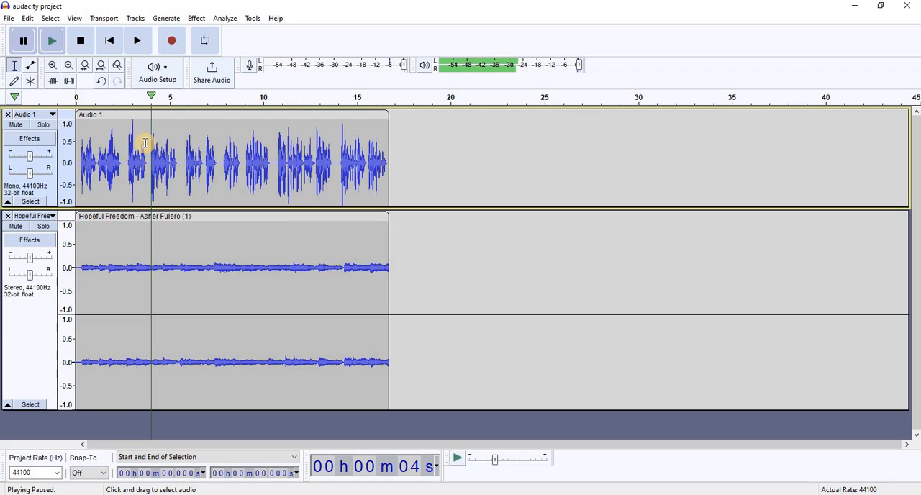
{"action": "key", "text": "ctrl+z"}
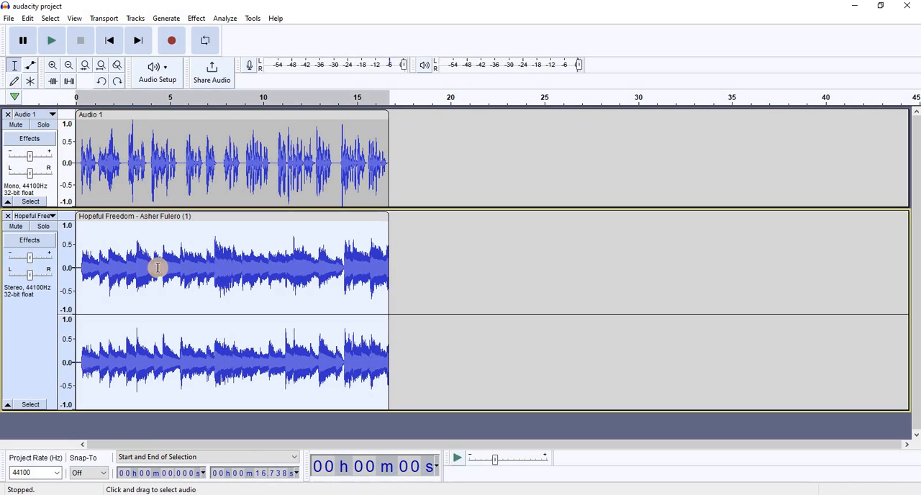
- Amplify the whole music clip by -30.4 dB
{"action": "left_click", "coordinate": [194, 20]}
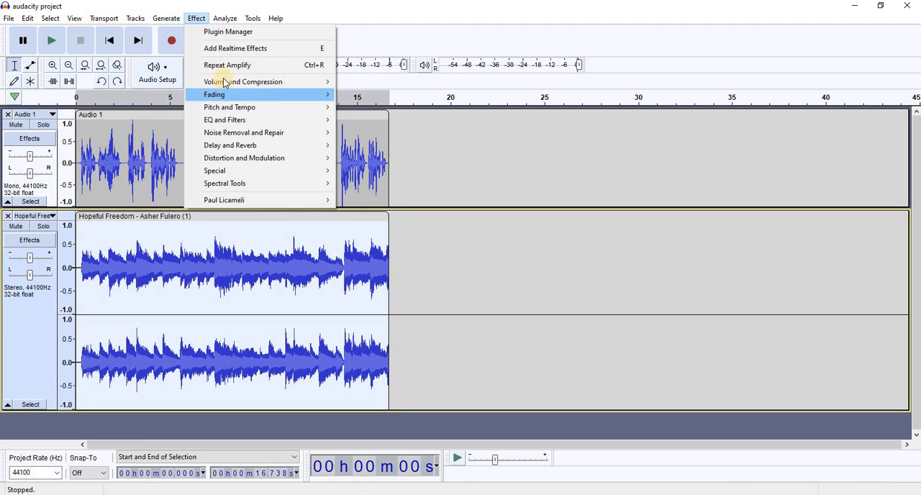
{"action": "mouse_move", "coordinate": [239, 80]}
{"action": "left_click", "coordinate": [397, 82]}
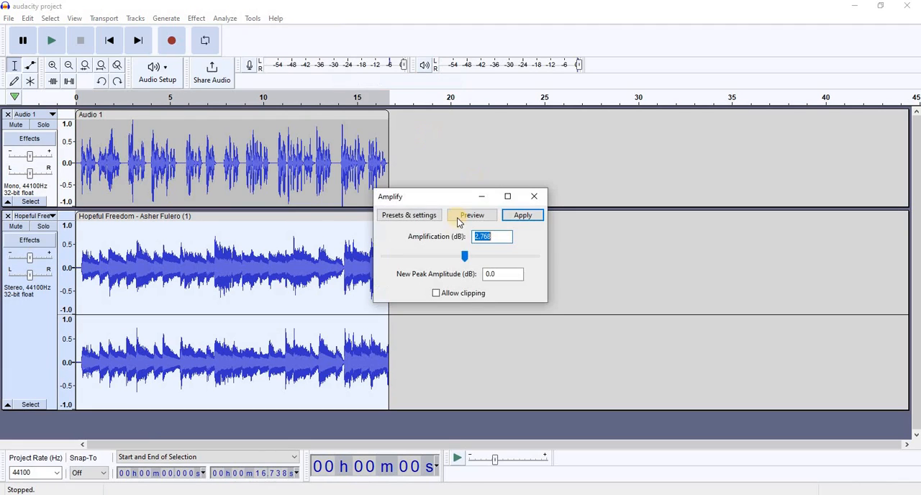
{"action": "left_click_drag", "start_coordinate": [465, 258], "coordinate": [413, 262]}
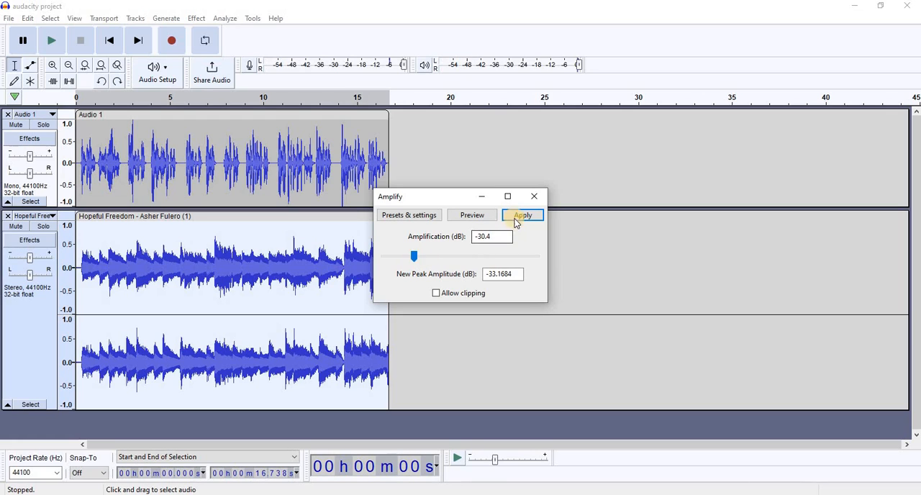
{"action": "left_click", "coordinate": [517, 220]}
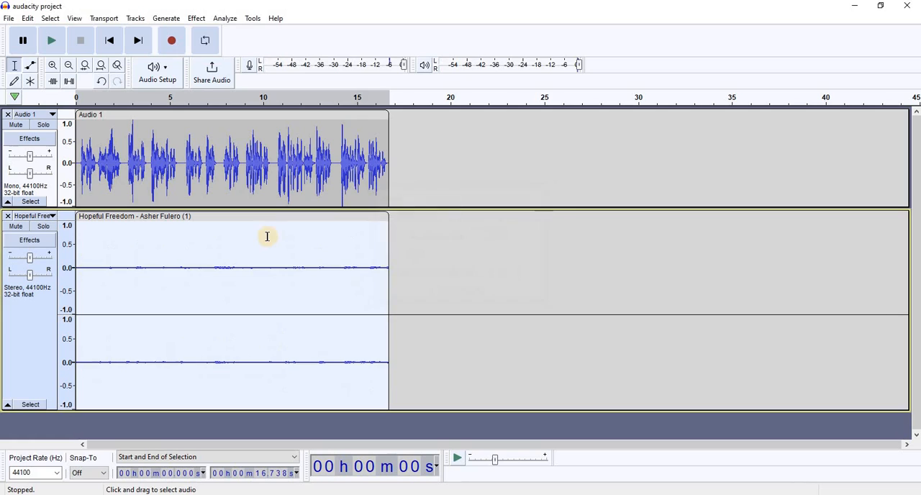
- Play both tracks from near the beginning to about 3 seconds and undo the music's -30.4 dB amplification
{"action": "left_click", "coordinate": [82, 167]}
{"action": "left_click", "coordinate": [50, 45]}
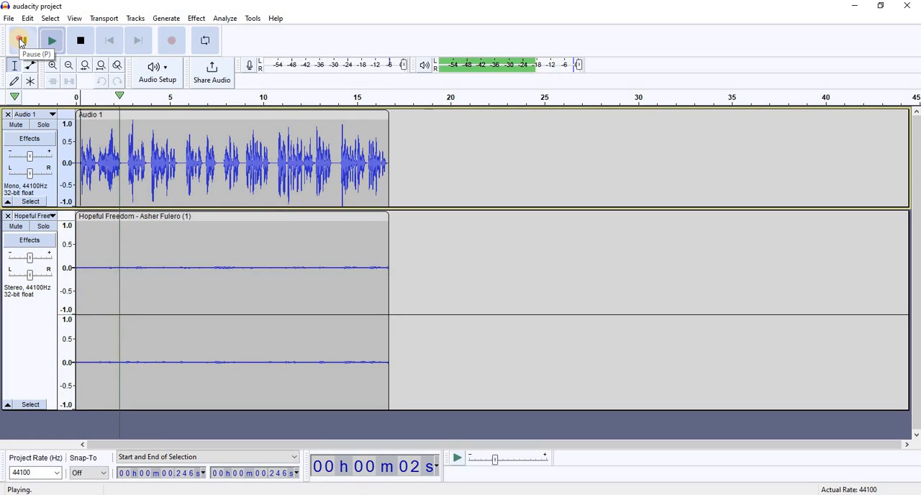
{"action": "left_click", "coordinate": [21, 42]}
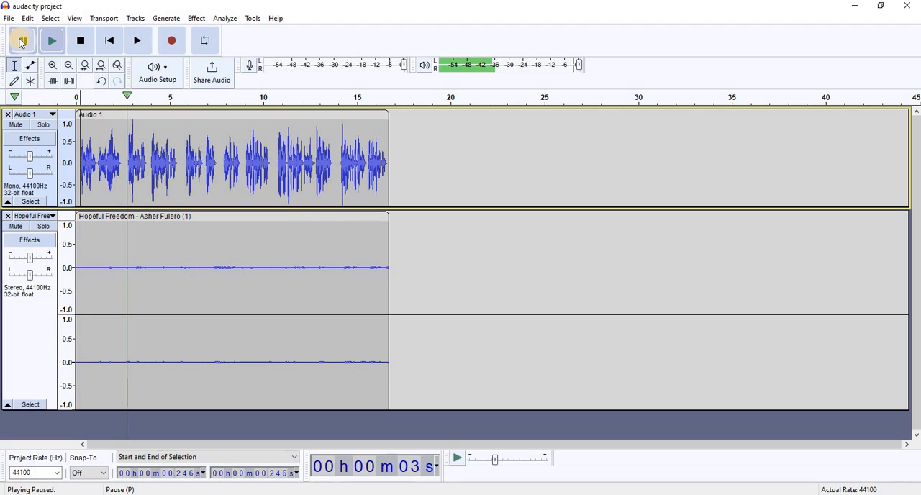
{"action": "key", "text": "ctrl+z"}
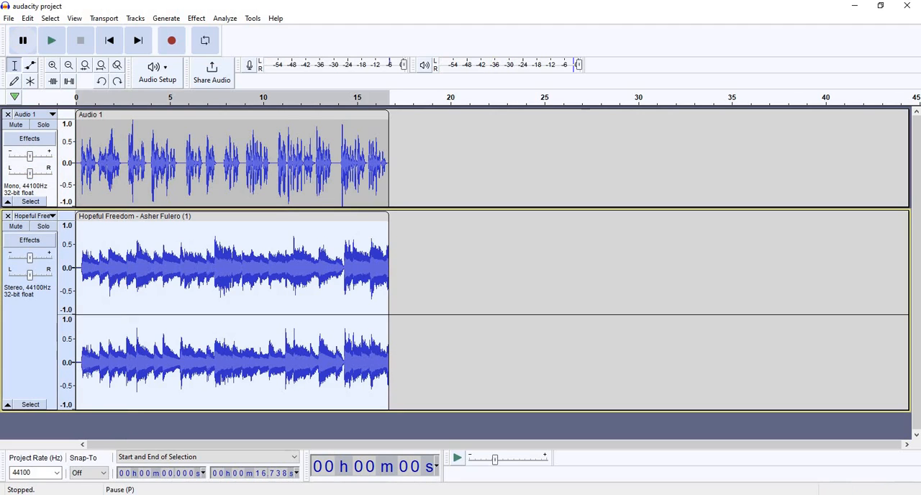
- Lower the volume of the whole music clip with Amplify, using a milder reduction than -30.4 dB
{"action": "left_click", "coordinate": [197, 19]}
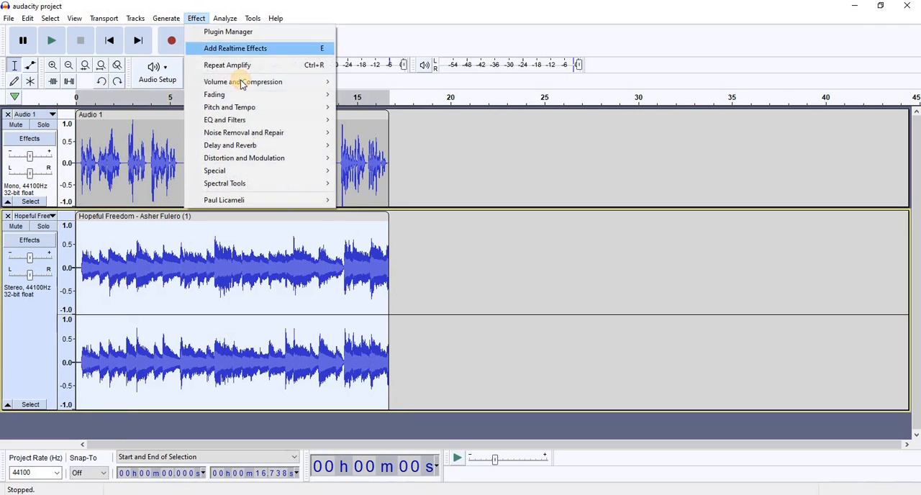
{"action": "mouse_move", "coordinate": [286, 84]}
{"action": "left_click", "coordinate": [363, 84]}
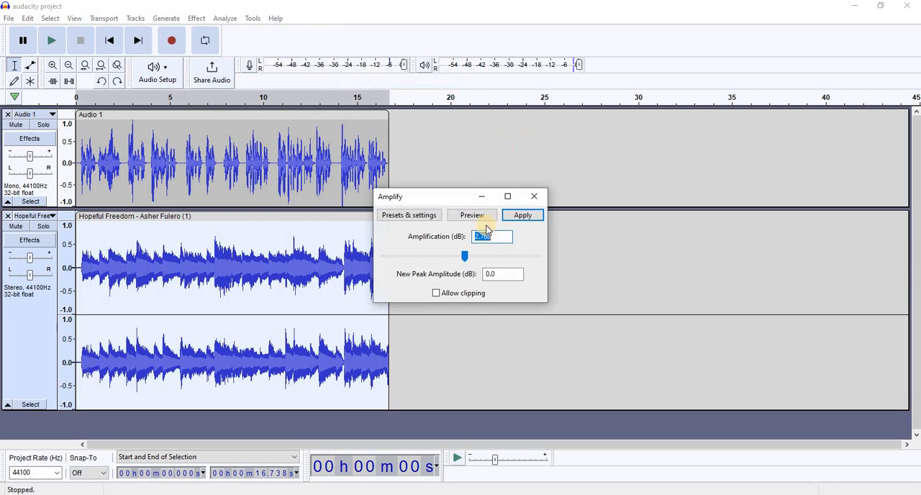
{"action": "left_click", "coordinate": [439, 257]}
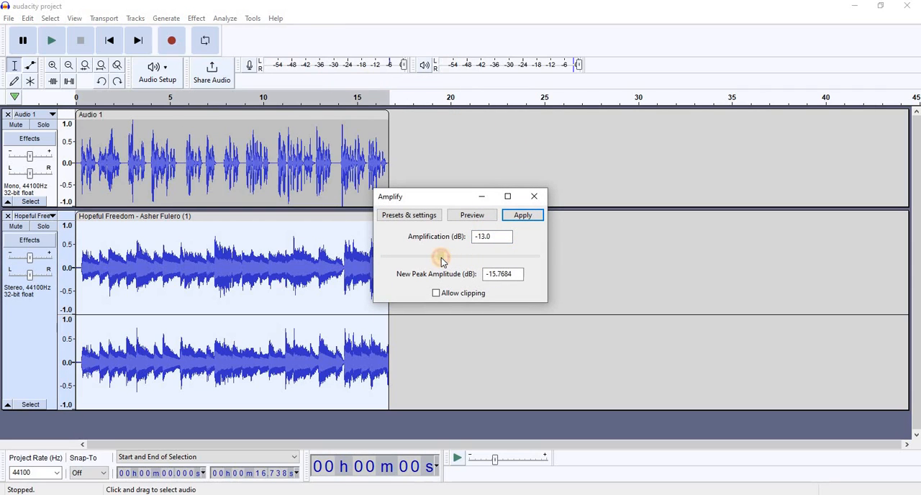
{"action": "left_click_drag", "start_coordinate": [438, 260], "coordinate": [420, 257]}
{"action": "left_click", "coordinate": [523, 214]}
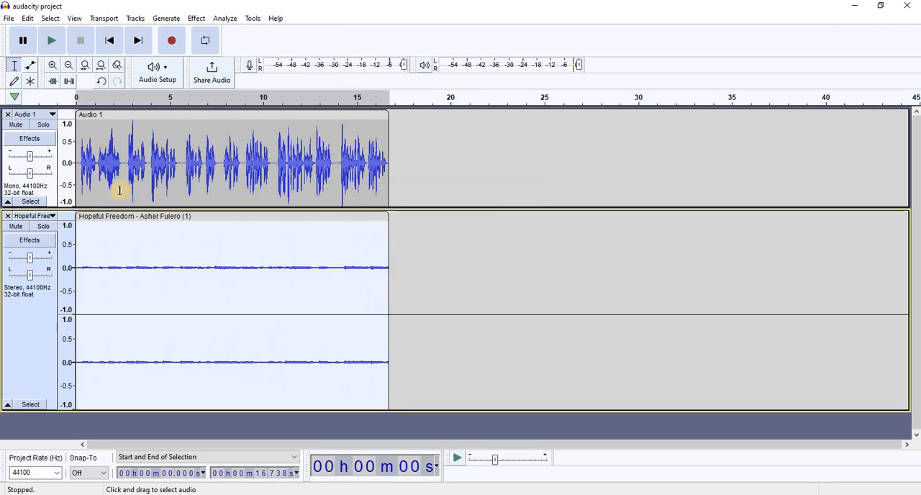
- Play both tracks together from near the beginning and pause at about 8 seconds
{"action": "left_click", "coordinate": [79, 157]}
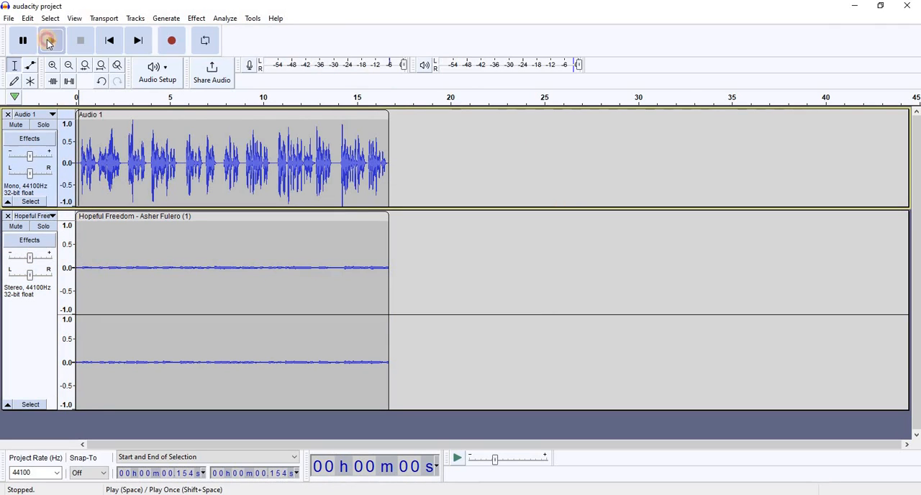
{"action": "left_click", "coordinate": [50, 41]}
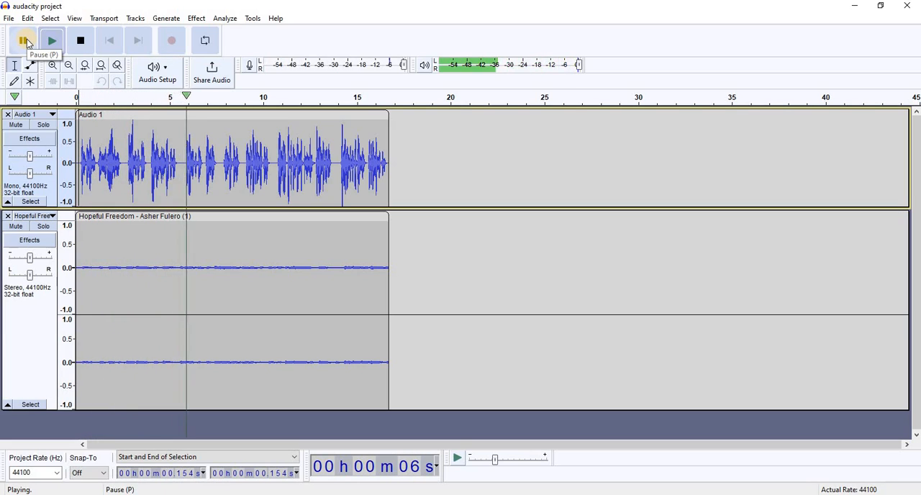
{"action": "left_click", "coordinate": [26, 43]}
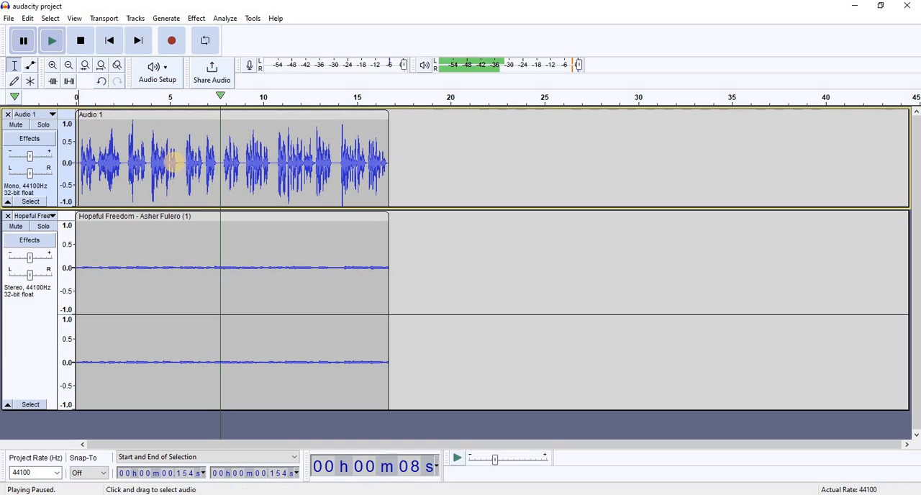
- Save the changes to the current project
{"action": "left_click", "coordinate": [8, 18]}
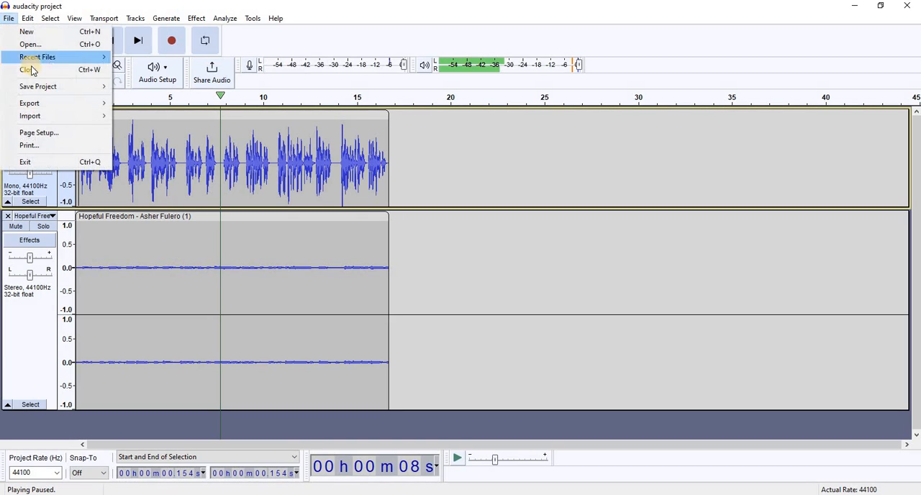
{"action": "mouse_move", "coordinate": [47, 92]}
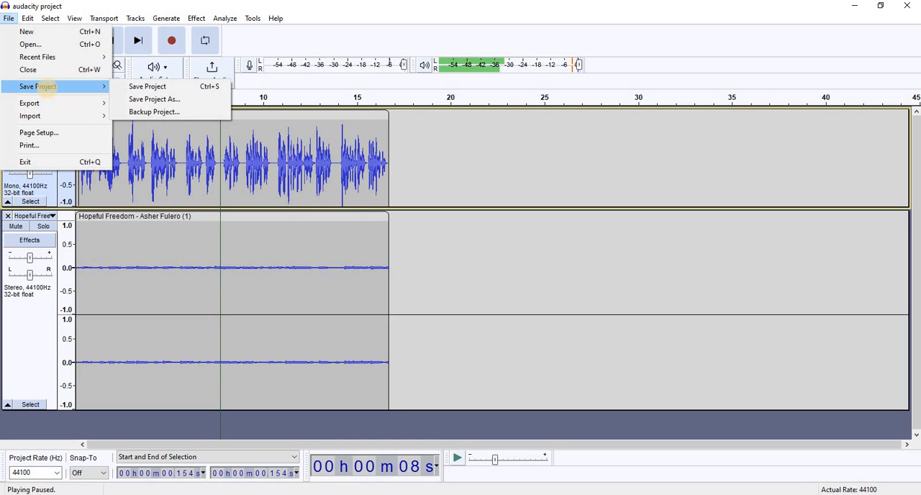
{"action": "left_click", "coordinate": [144, 86]}
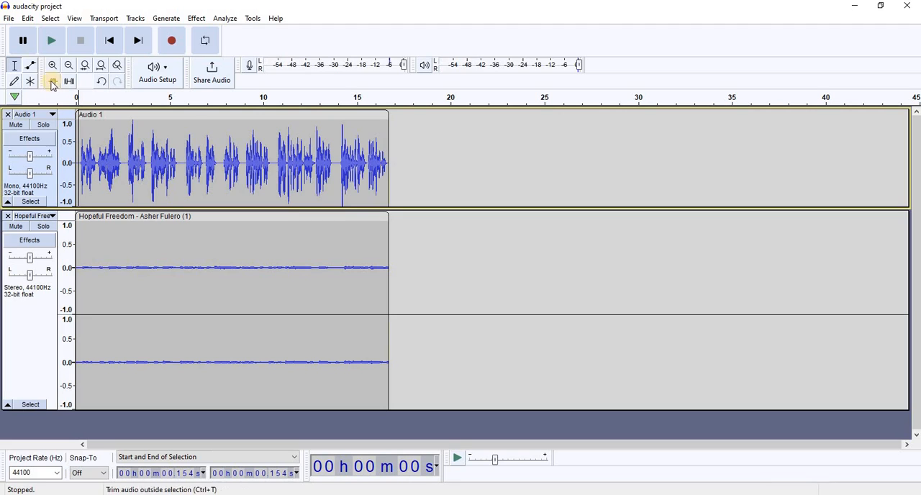
- Export the mix to the Desktop as an MP3 named "audacity project", accepting the stereo mixdown and leaving the metadata tags empty
{"action": "left_click", "coordinate": [8, 20]}
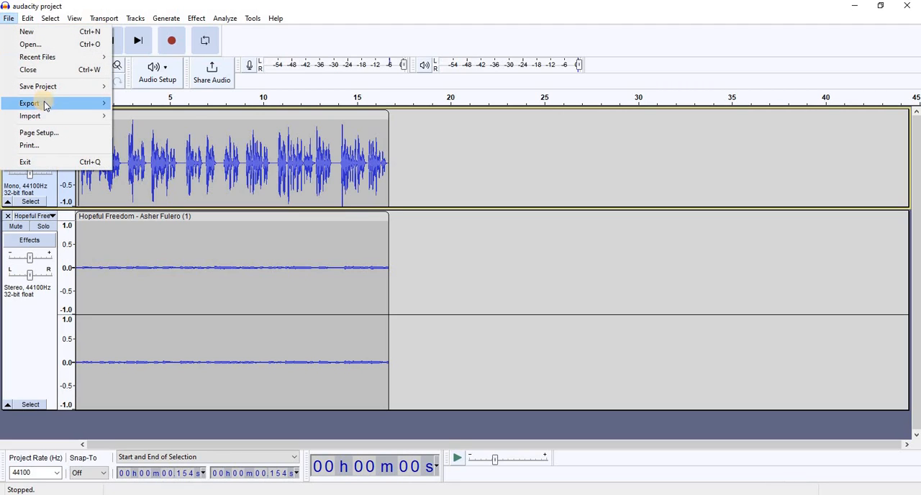
{"action": "mouse_move", "coordinate": [44, 103]}
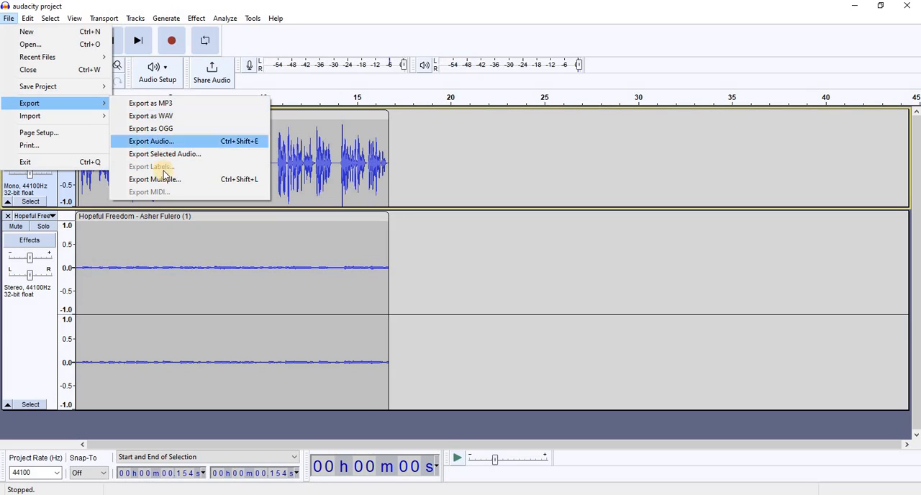
{"action": "left_click", "coordinate": [156, 104]}
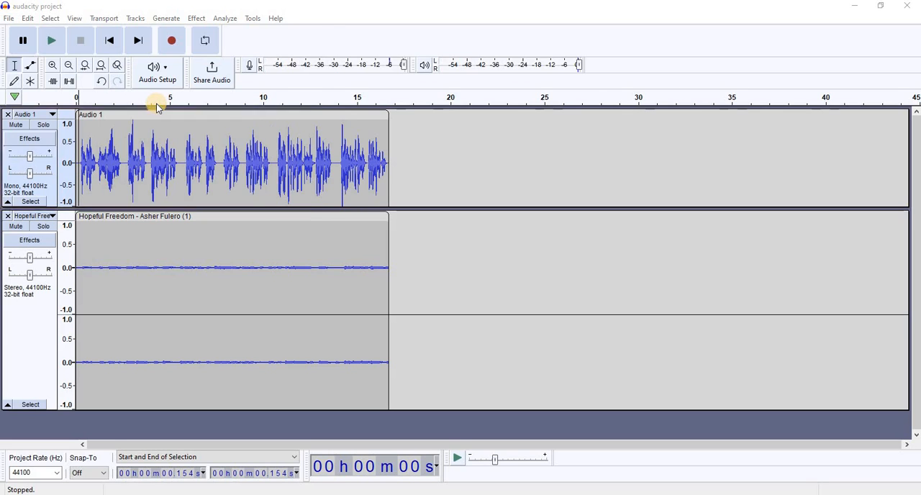
{"action": "left_click", "coordinate": [33, 118]}
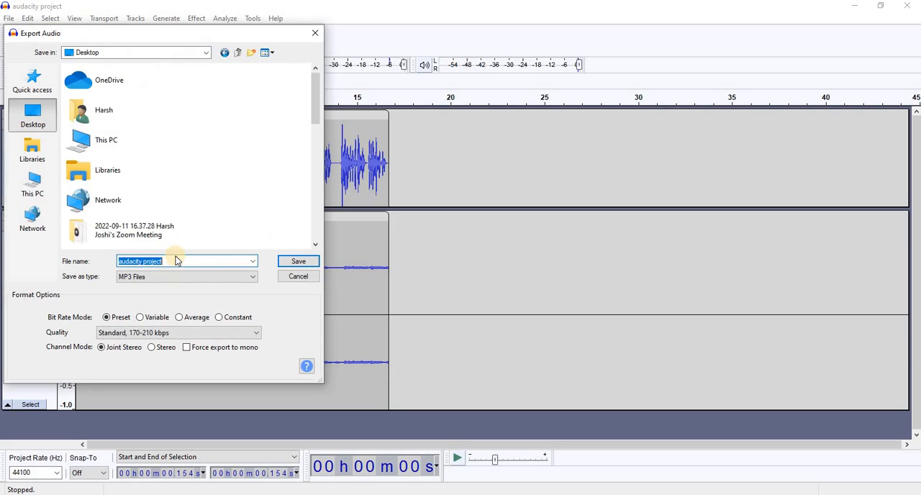
{"action": "left_click", "coordinate": [177, 260]}
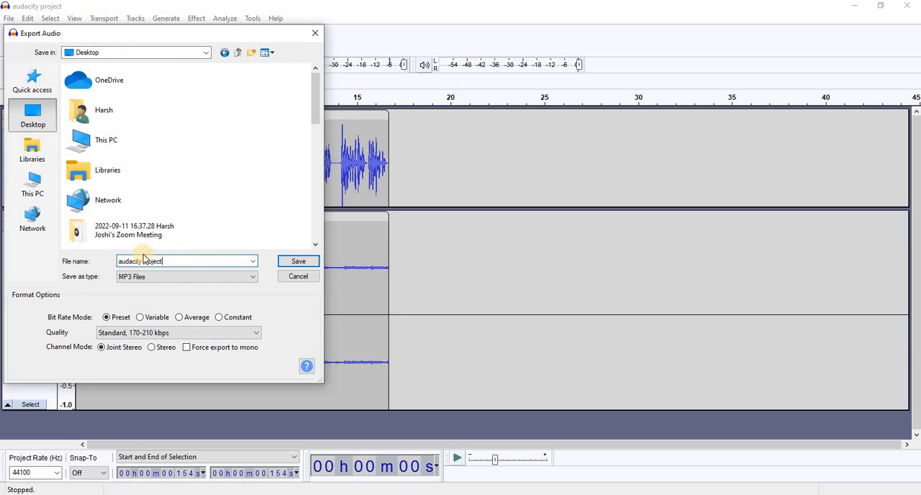
{"action": "left_click", "coordinate": [298, 261]}
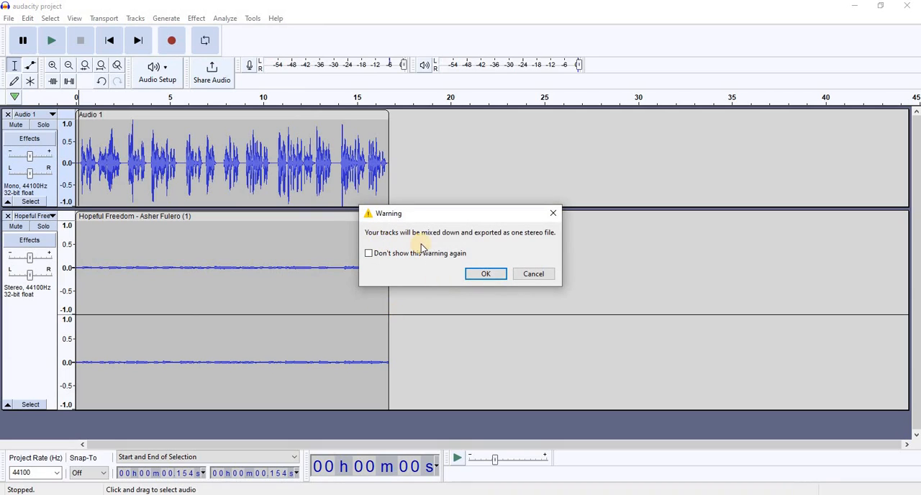
{"action": "left_click", "coordinate": [482, 274]}
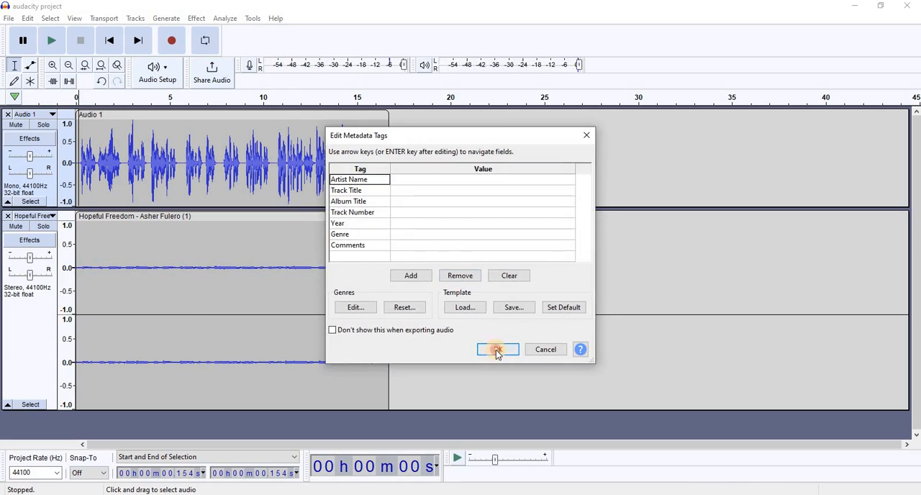
{"action": "left_click", "coordinate": [497, 350]}
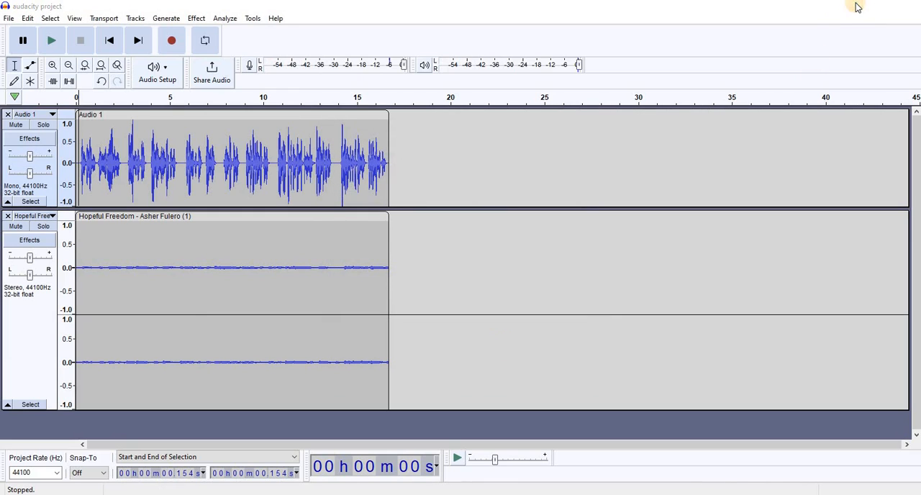
- Play the exported "audacity project" MP3 from the desktop to about 10 seconds, close the media player and return to Audacity
{"action": "left_click", "coordinate": [856, 8]}
{"action": "left_click", "coordinate": [856, 7]}
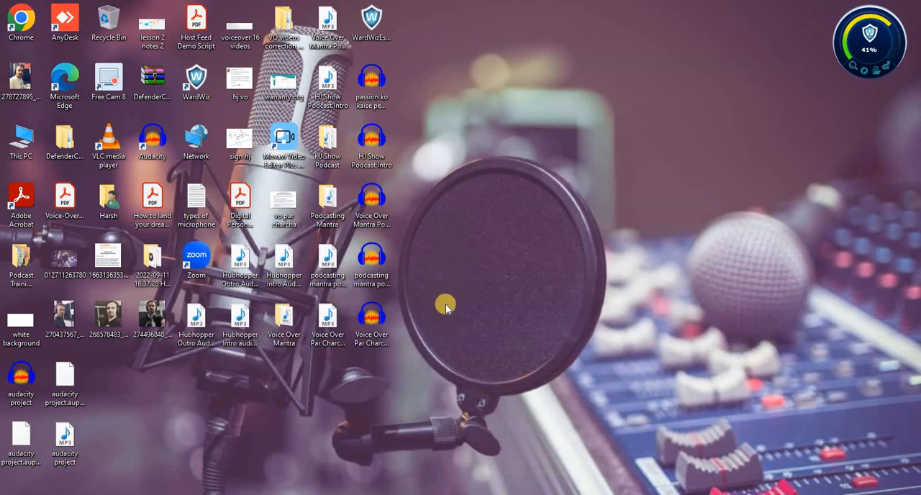
{"action": "double_click", "coordinate": [70, 450]}
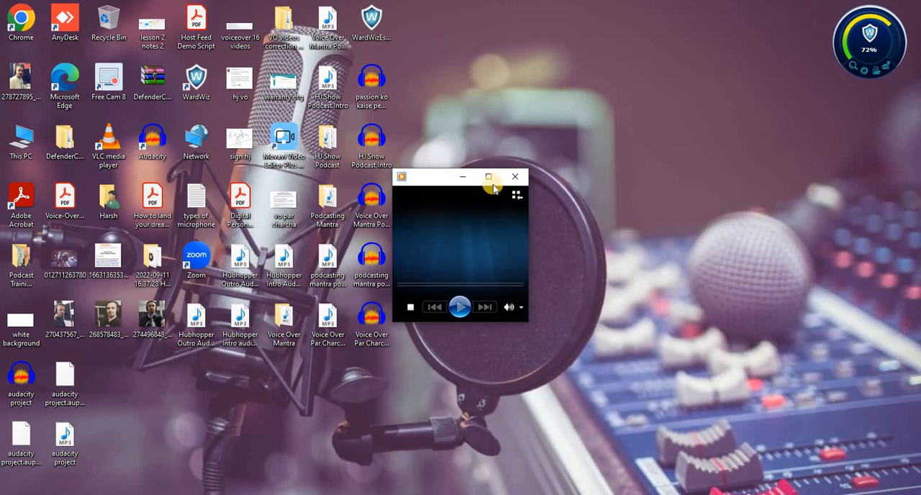
{"action": "left_click", "coordinate": [488, 176]}
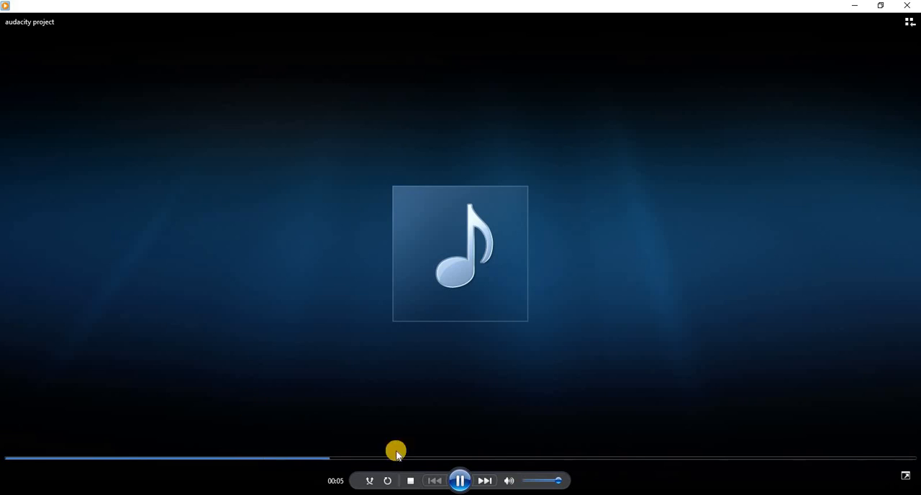
{"action": "left_click", "coordinate": [460, 481]}
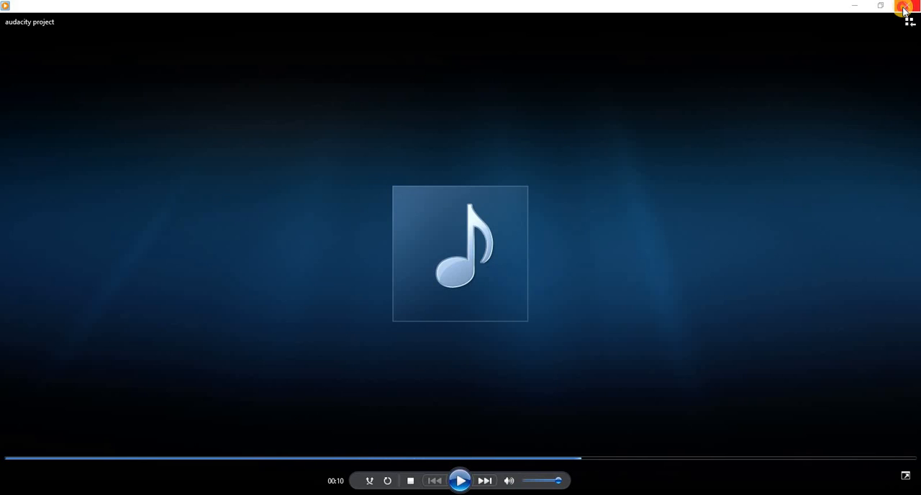
{"action": "left_click", "coordinate": [902, 5]}
{"action": "left_click", "coordinate": [396, 494]}
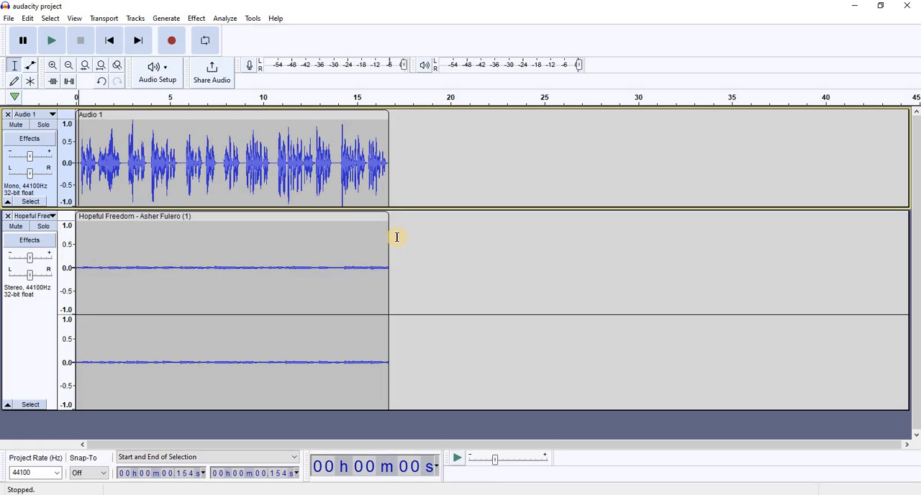